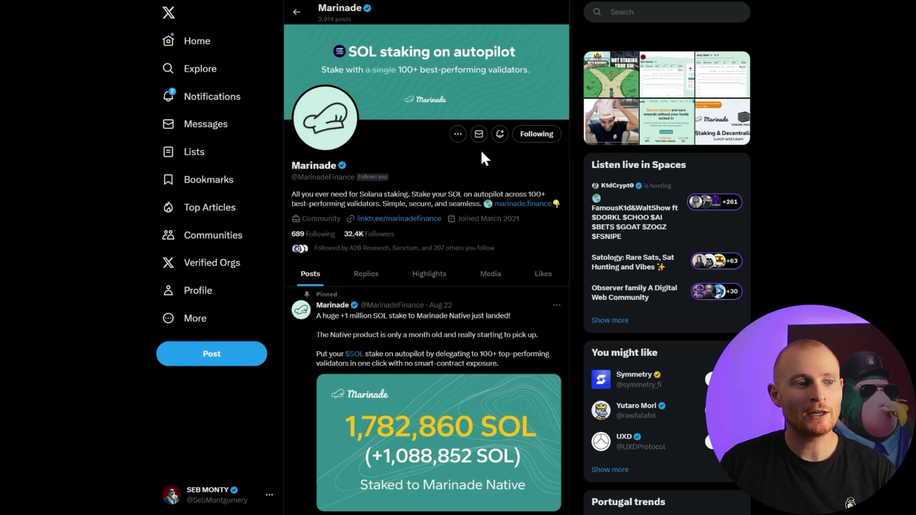
Read the 'What is mSOL?' page from Marinade's Linktree, then return to the Marinade home page
click(406, 218)
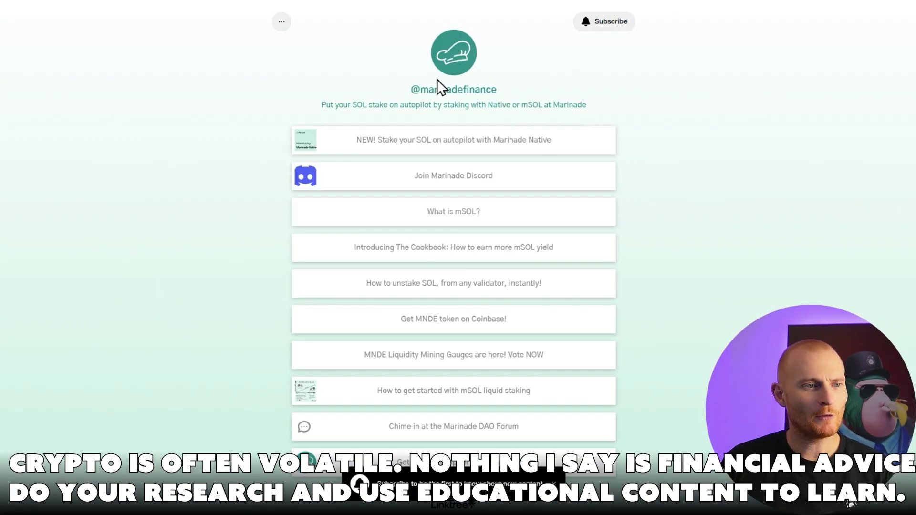
click(502, 217)
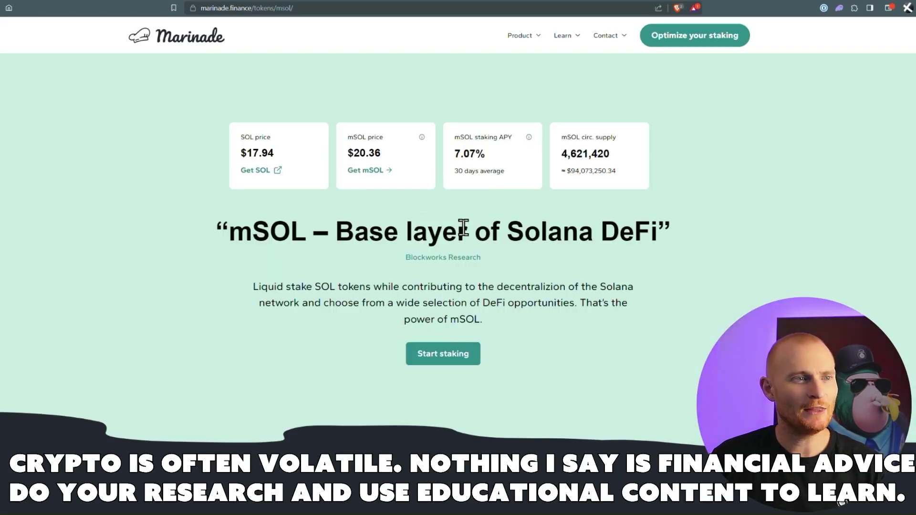
click(181, 44)
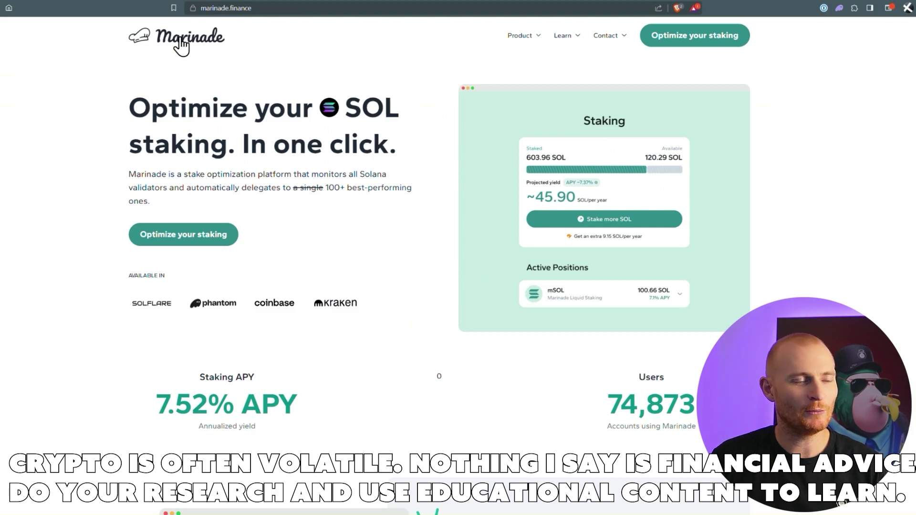
Open the staking app and connect the Phantom wallet, accepting the terms and confirming the jurisdiction
click(191, 247)
click(429, 239)
click(340, 268)
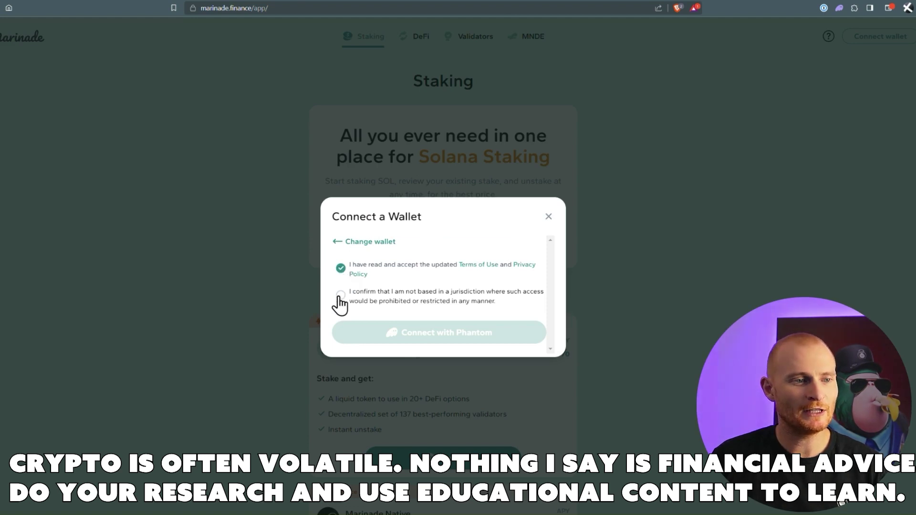
click(340, 296)
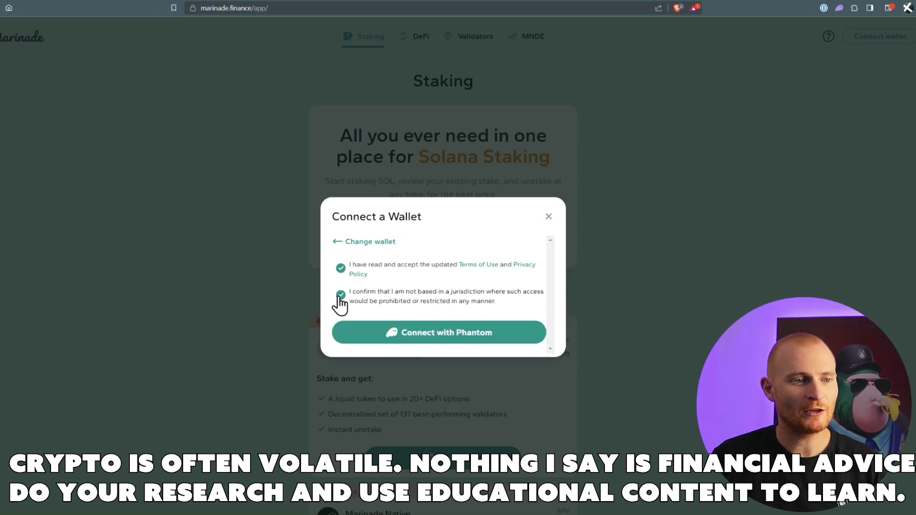
click(501, 339)
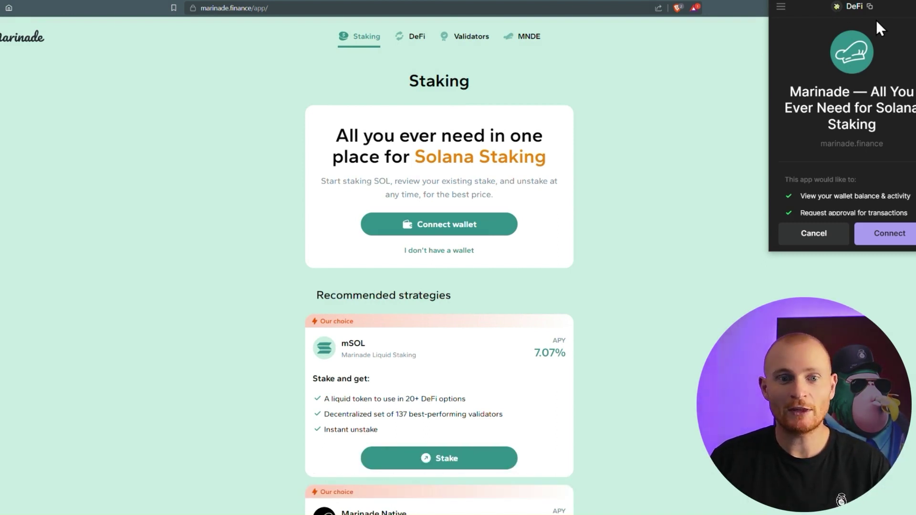
click(869, 234)
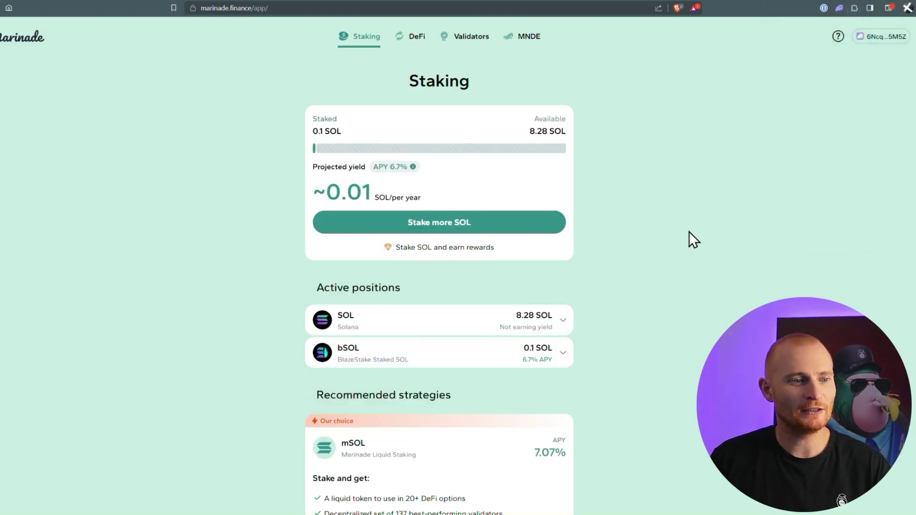
scroll(688, 231, down, 2)
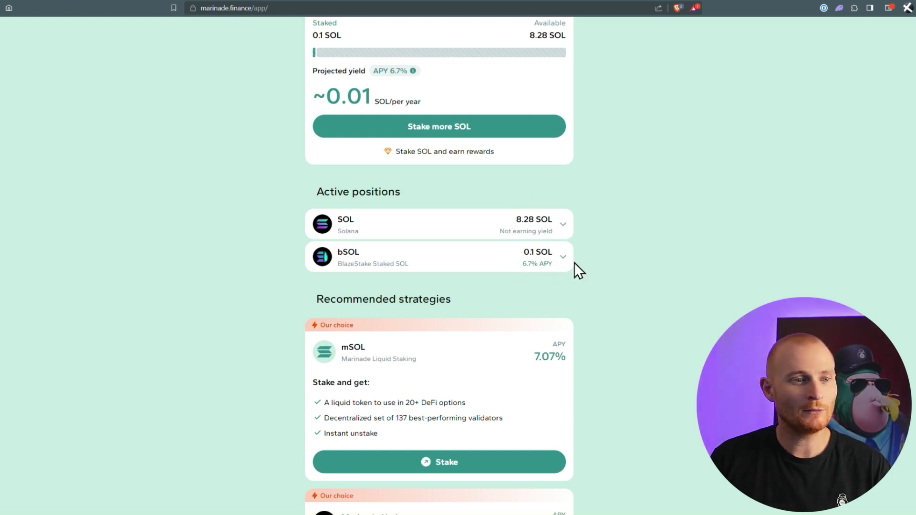
scroll(567, 235, up, 1)
scroll(568, 235, down, 5)
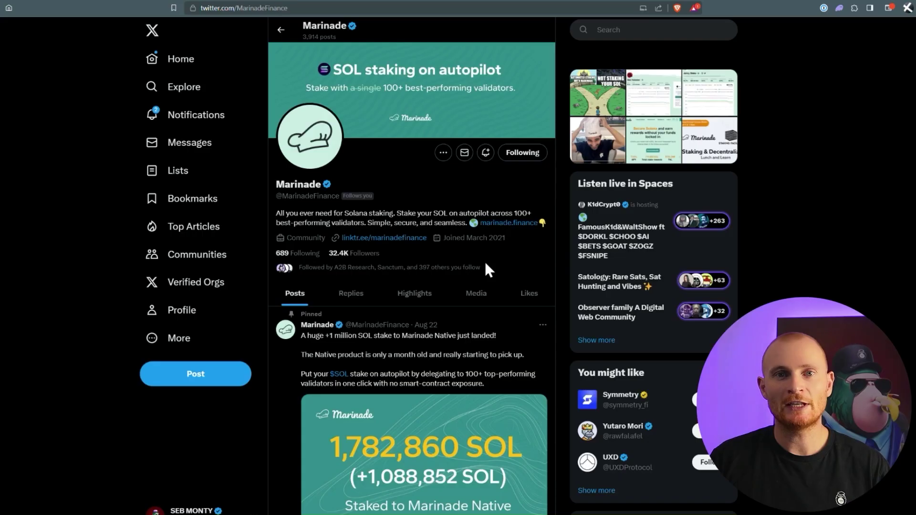
scroll(484, 261, down, 3)
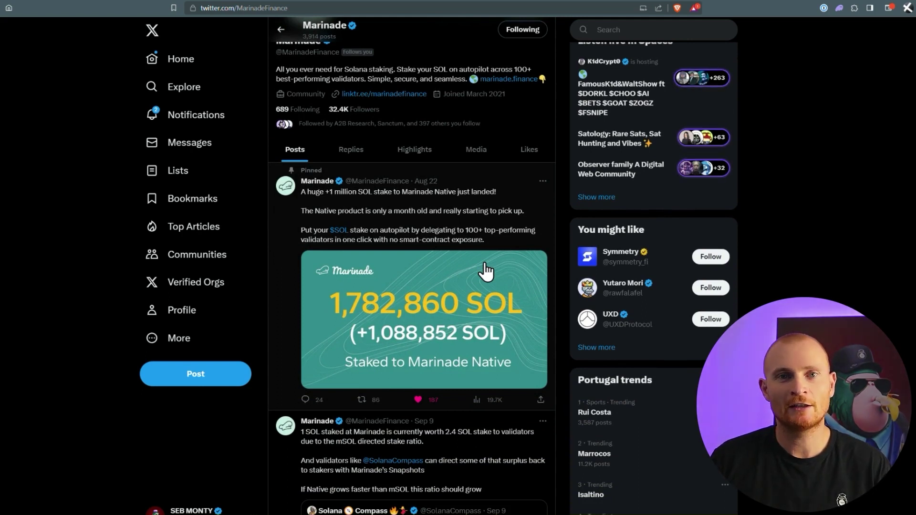
scroll(485, 273, down, 5)
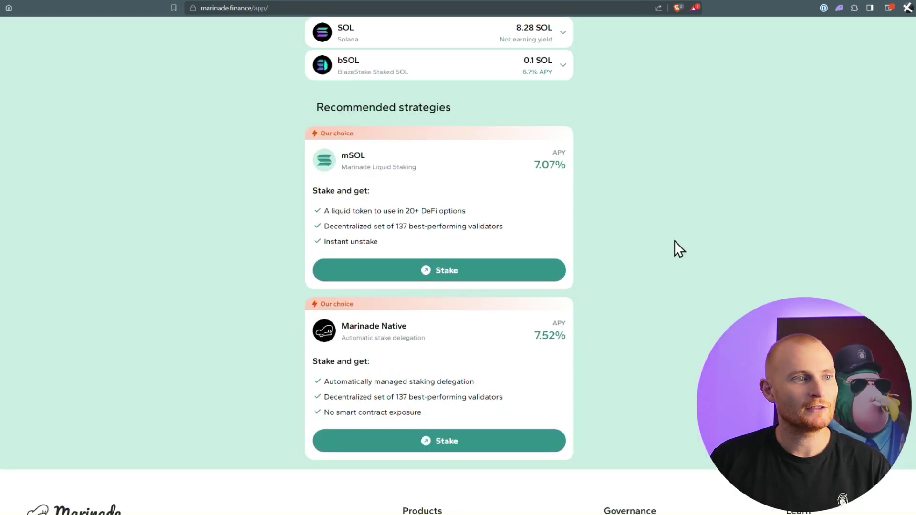
scroll(671, 250, up, 5)
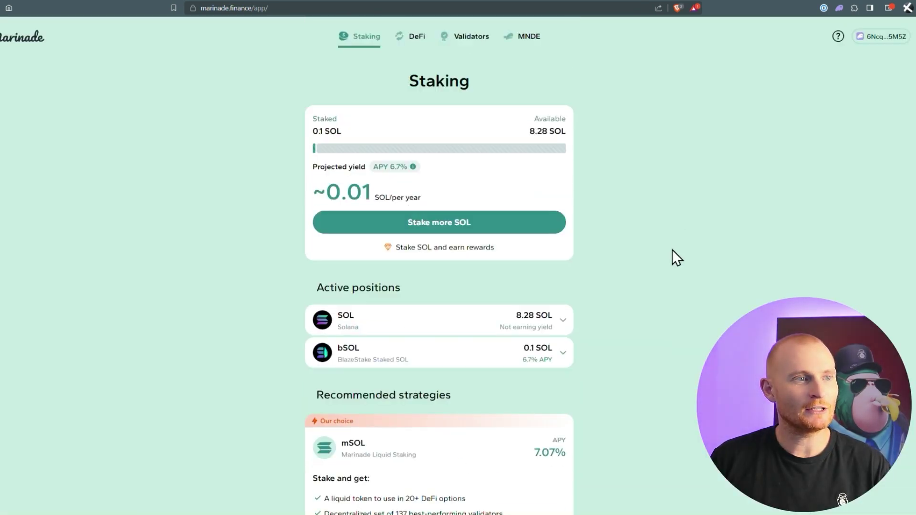
Filter the Validators list for 'validator.com' and open the Validator.com details page
click(472, 38)
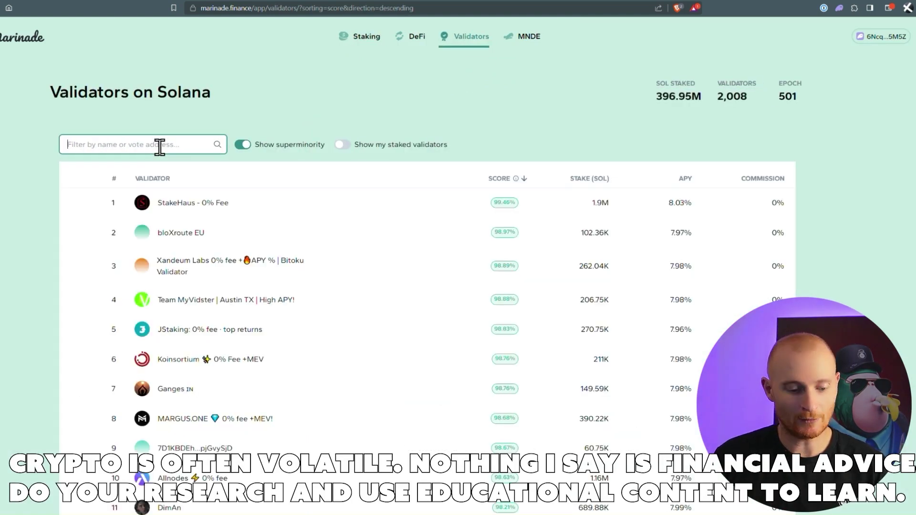
text(validator.com)
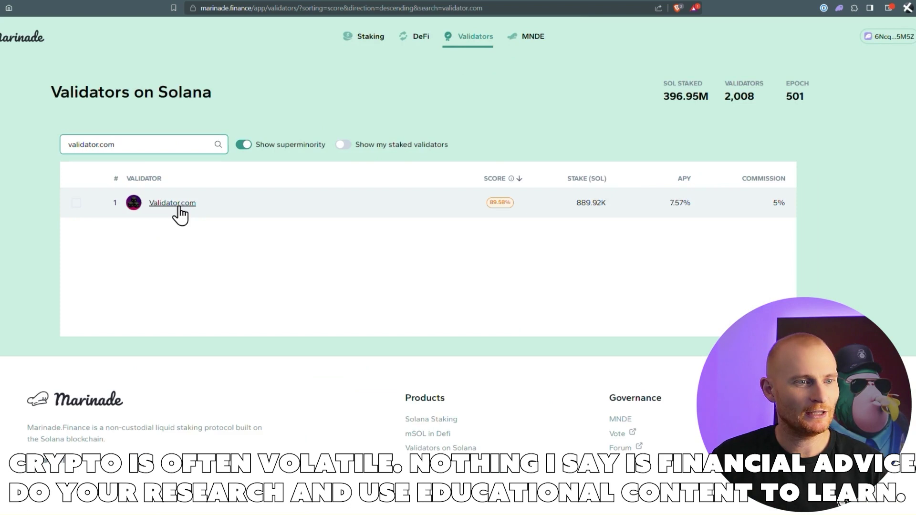
click(178, 204)
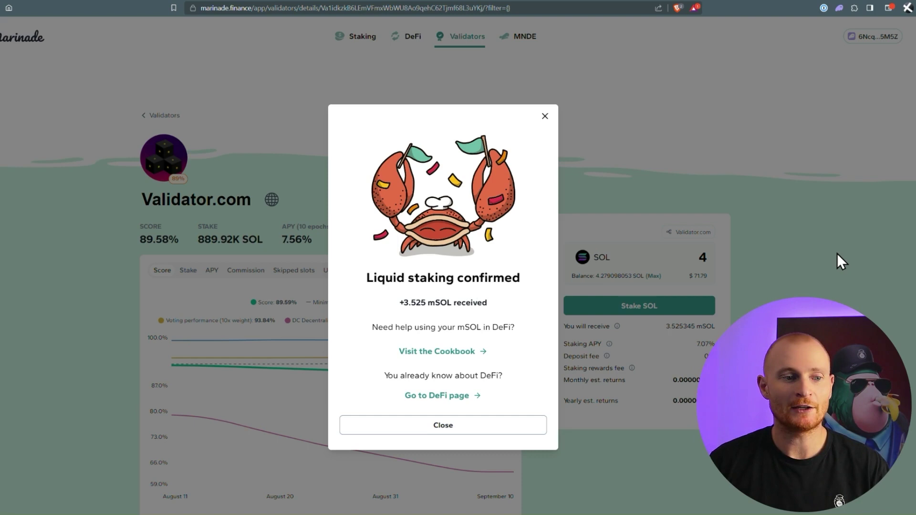
Preview a 100 SOL stake with Validator.com, then check the wallet's 3.52534 mSOL balance
click(470, 431)
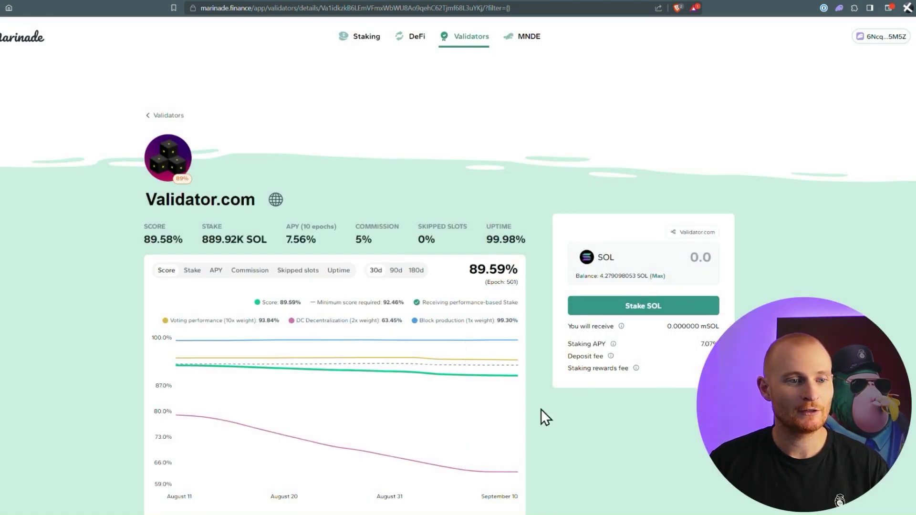
click(695, 257)
text(1)
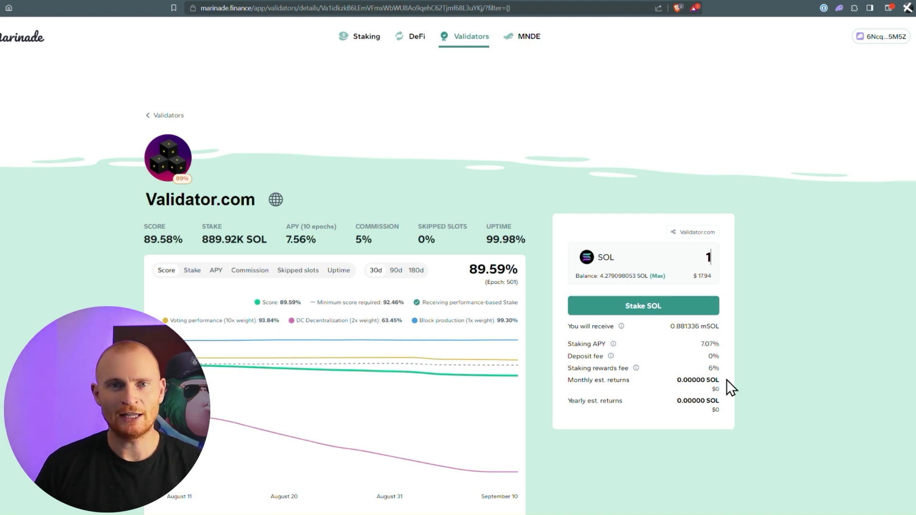
mouse_move(612, 346)
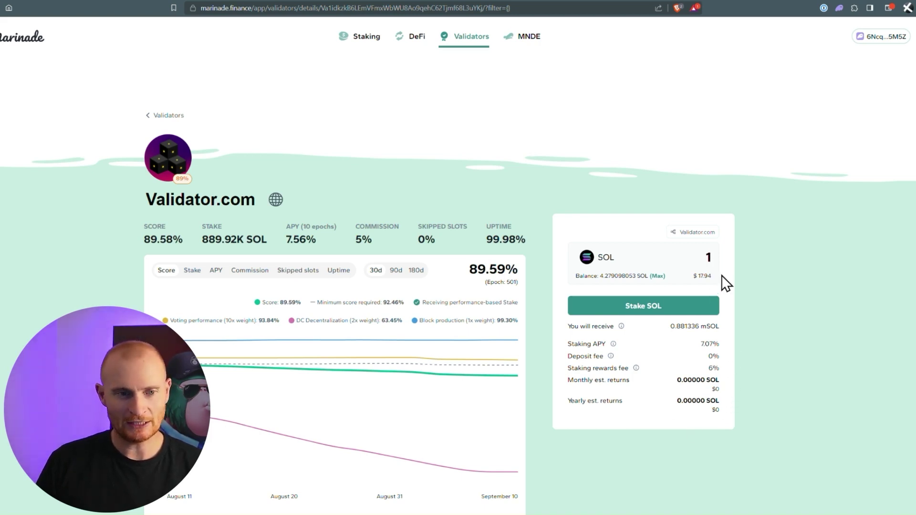
text(00)
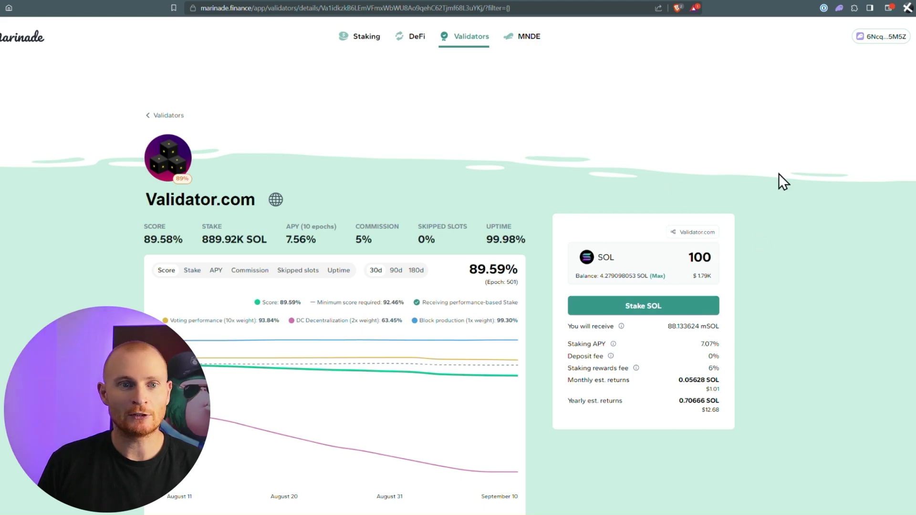
click(838, 7)
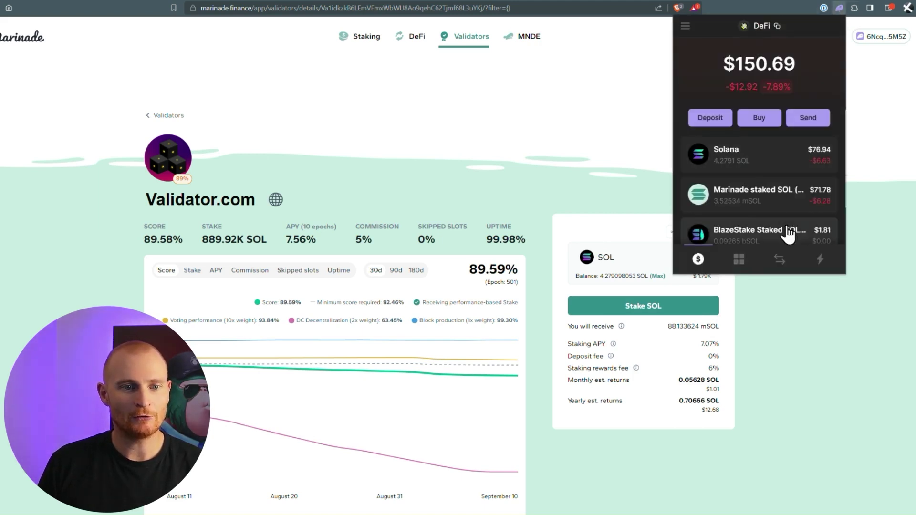
Start a Marinade Native stake with automated delegation and enter 1 SOL
click(660, 167)
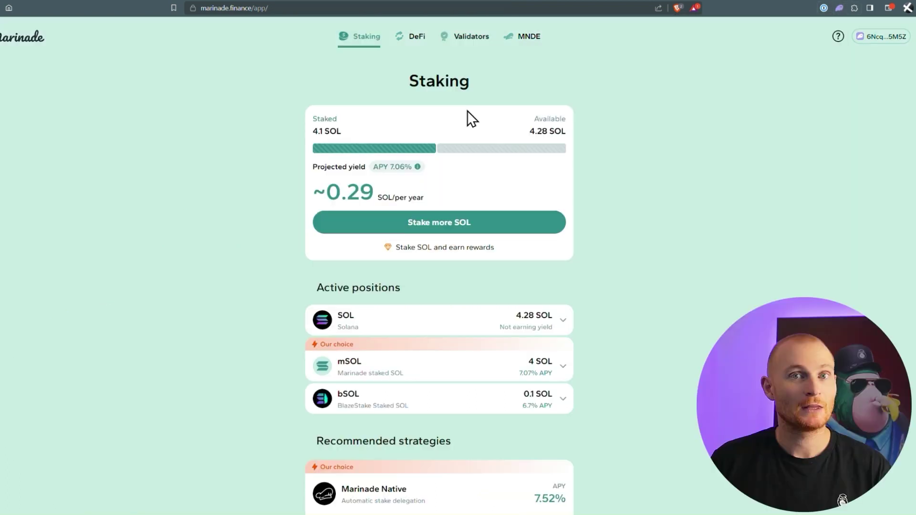
scroll(469, 117, down, 5)
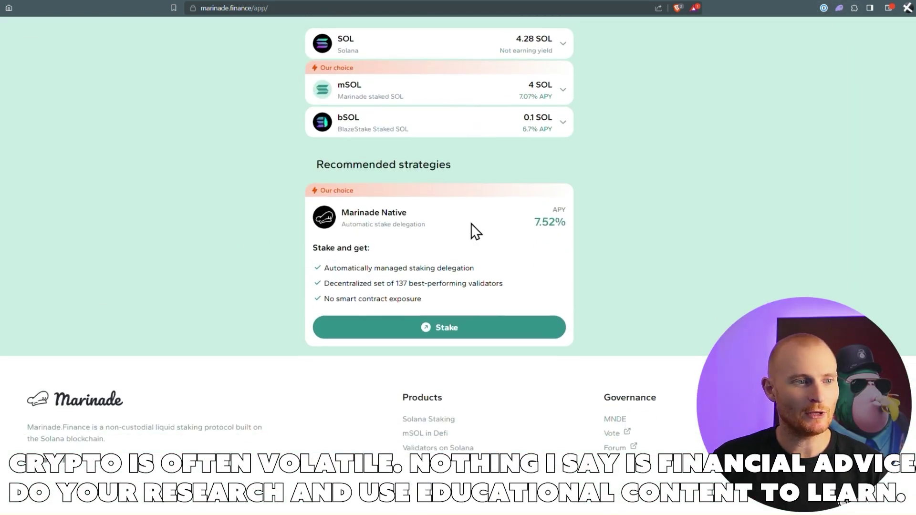
click(475, 327)
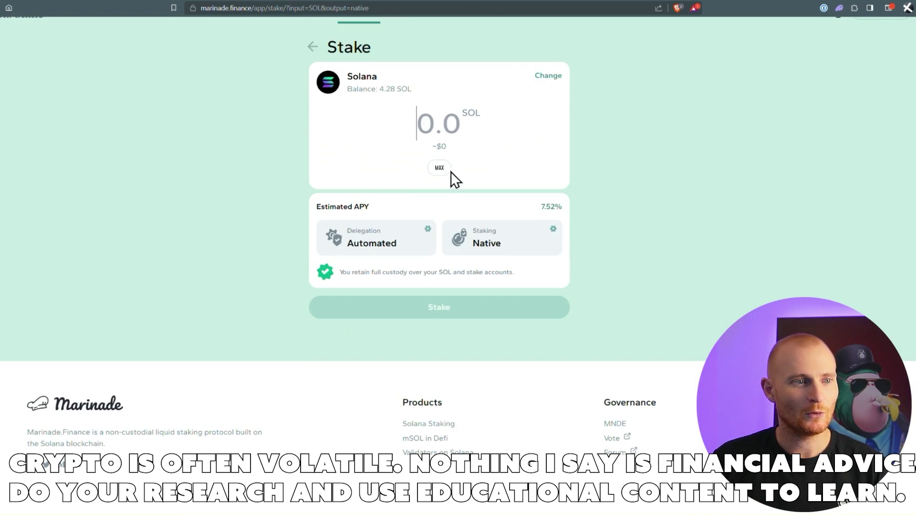
text(1)
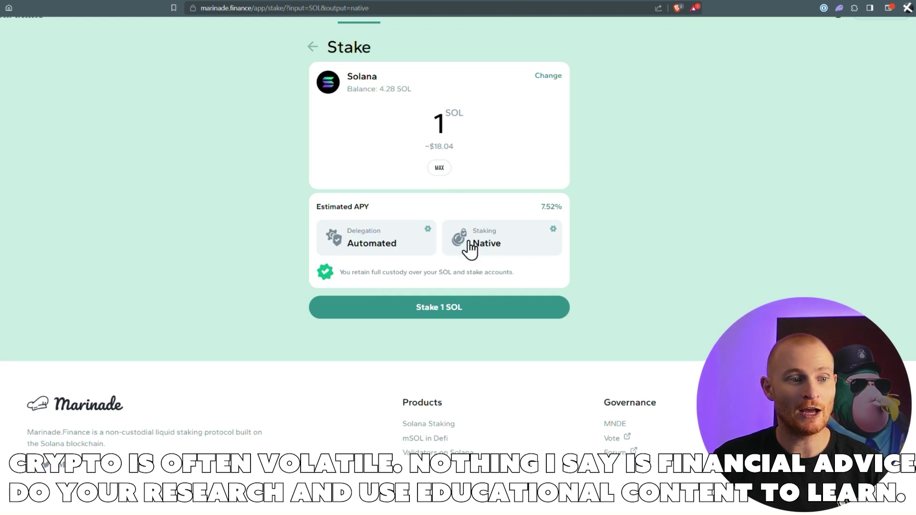
Submit and approve the 1 SOL native stake, then verify its activating stake account in Phantom
click(429, 308)
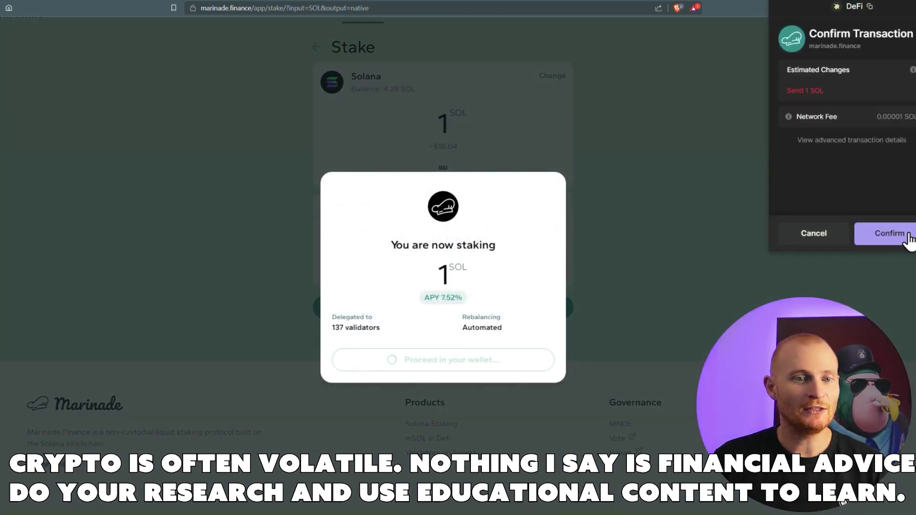
click(905, 234)
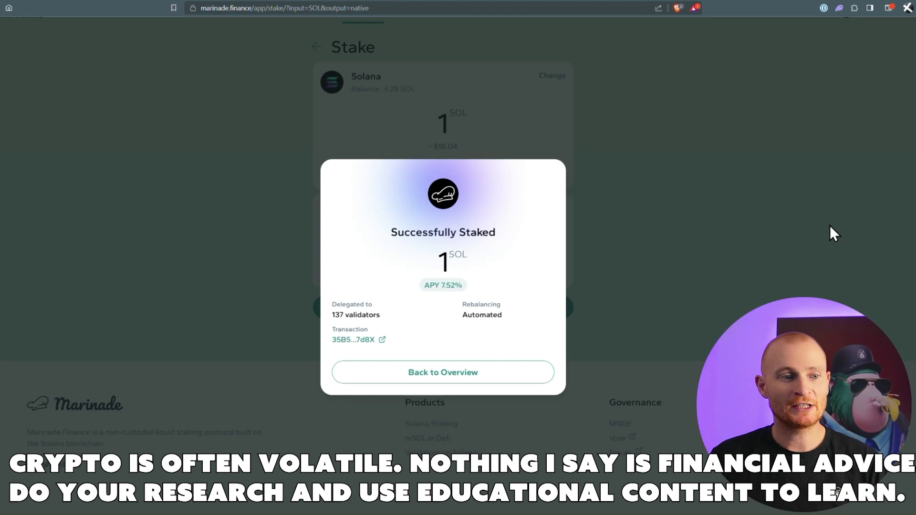
click(841, 9)
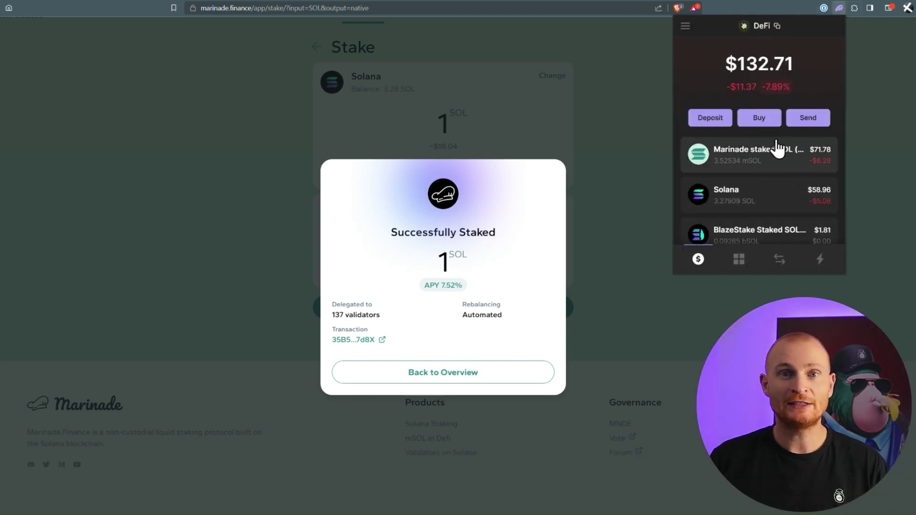
click(770, 201)
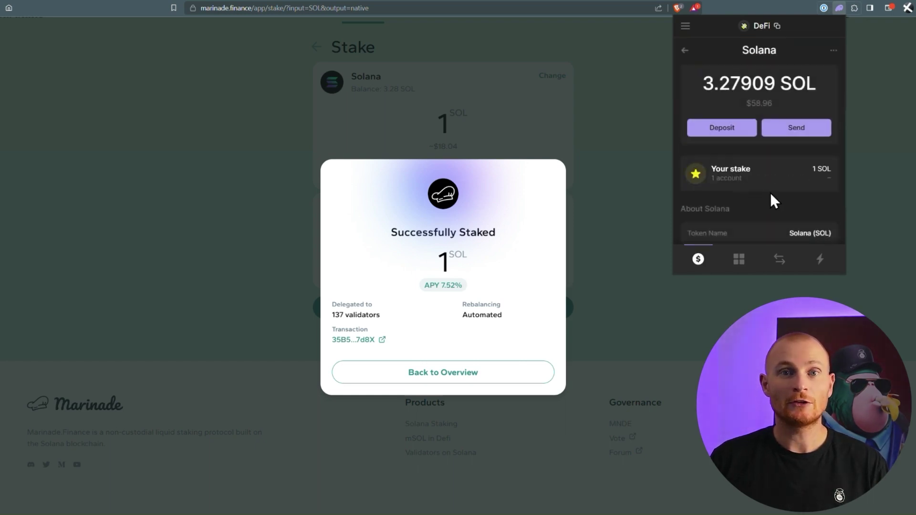
click(772, 177)
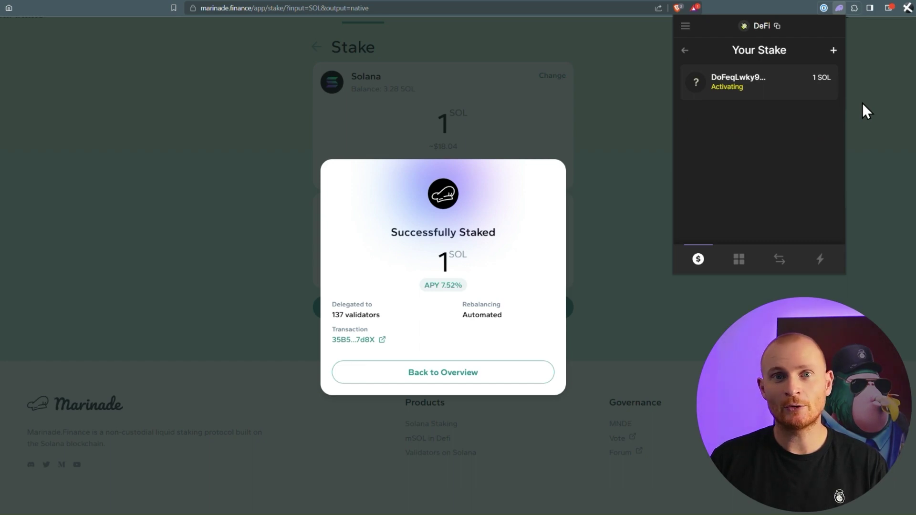
click(685, 50)
click(697, 260)
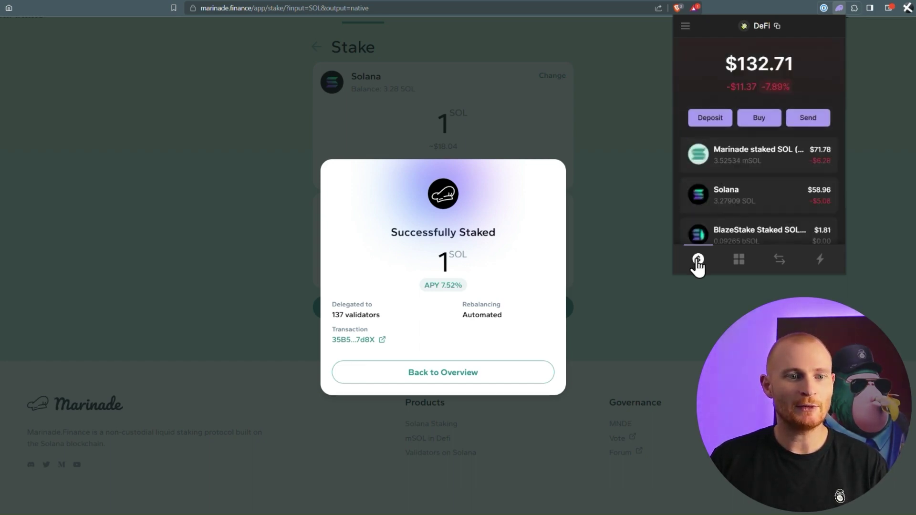
Close the Phantom popup and the Successfully Staked modal to return to the Stake form
click(883, 194)
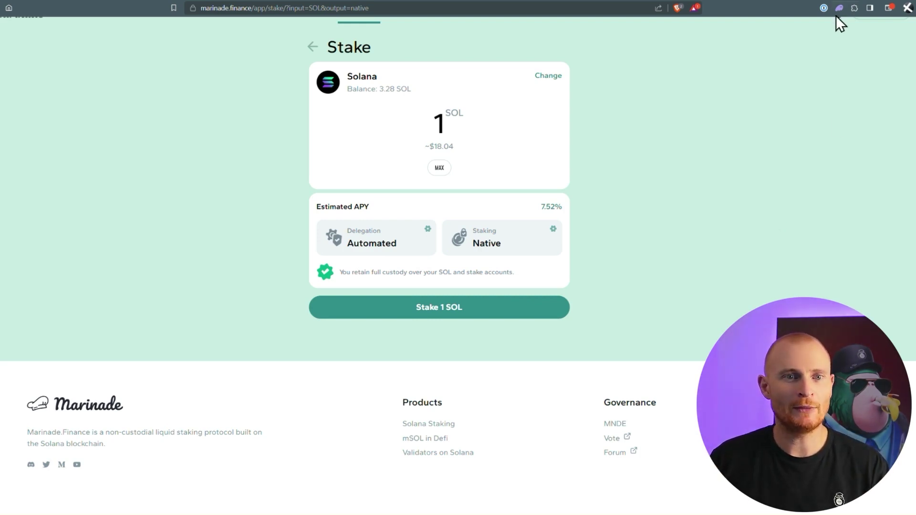
click(835, 10)
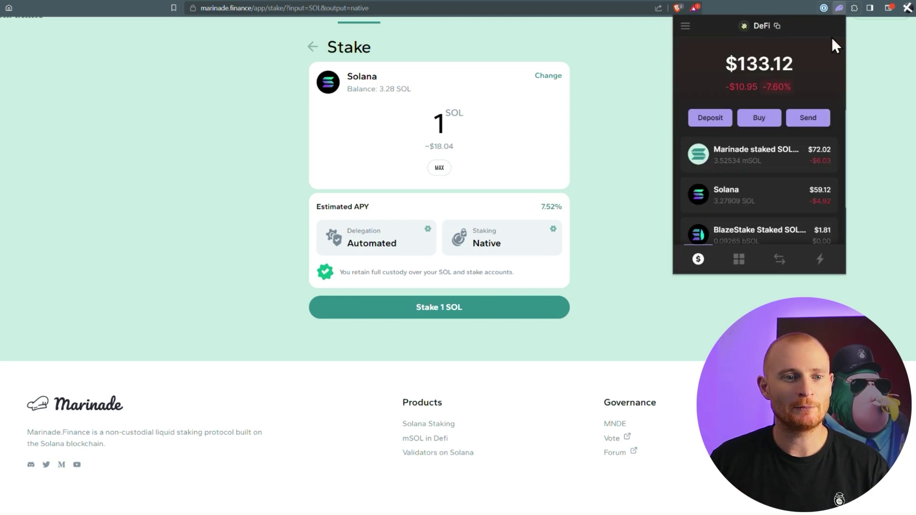
click(779, 259)
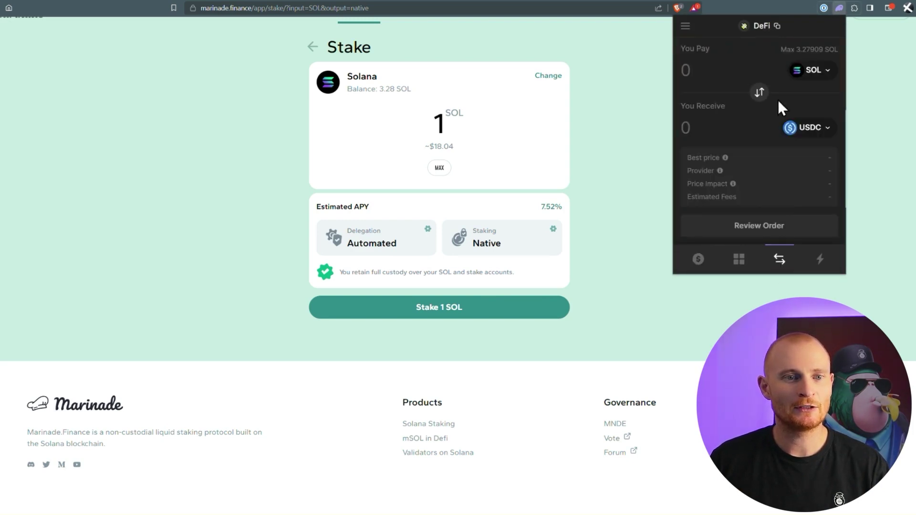
click(758, 94)
click(794, 71)
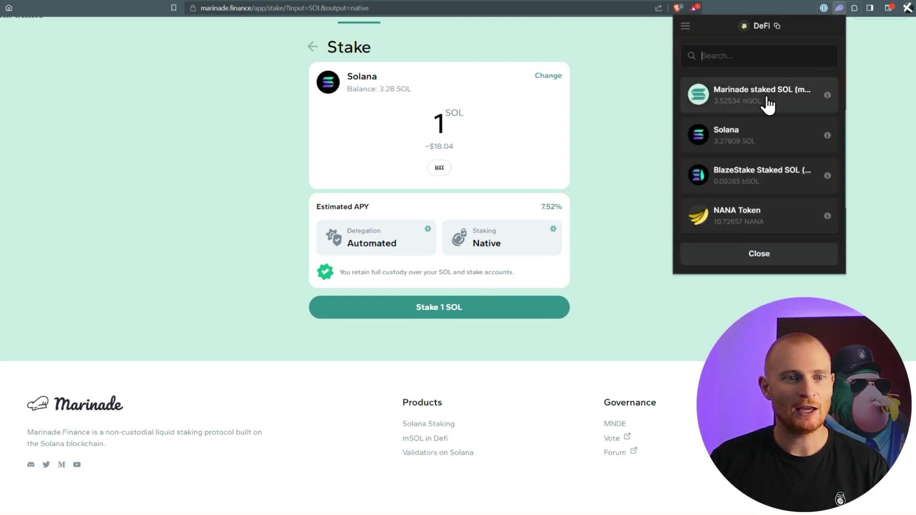
click(765, 95)
click(801, 50)
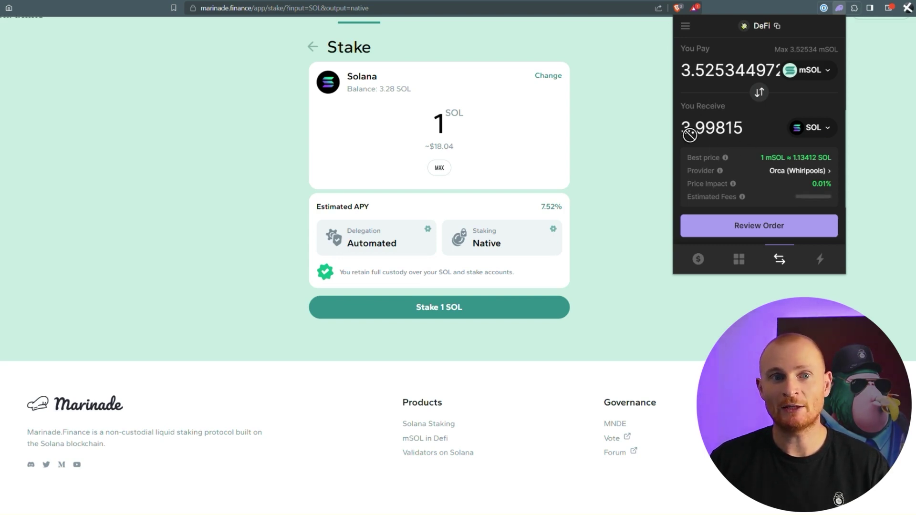
click(636, 136)
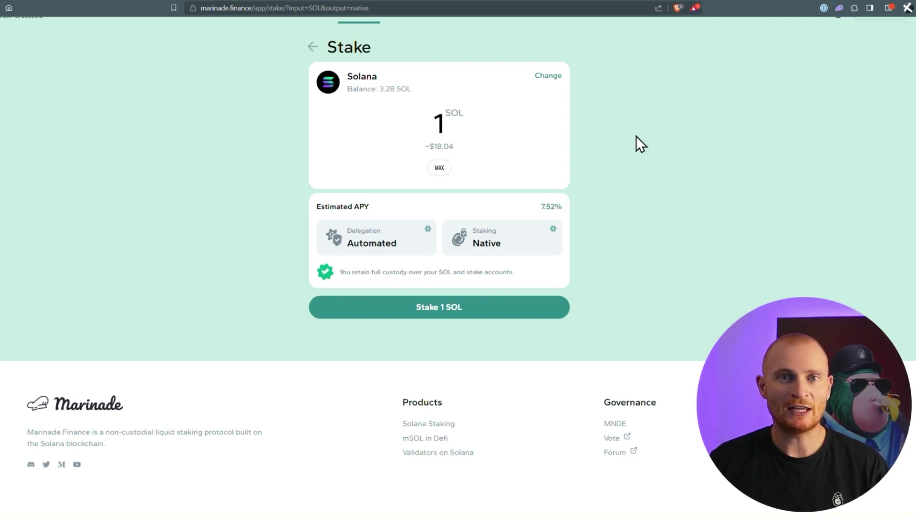
Scroll back to Active positions and expand the 4 SOL mSOL position via Validator.com
scroll(636, 136, up, 1)
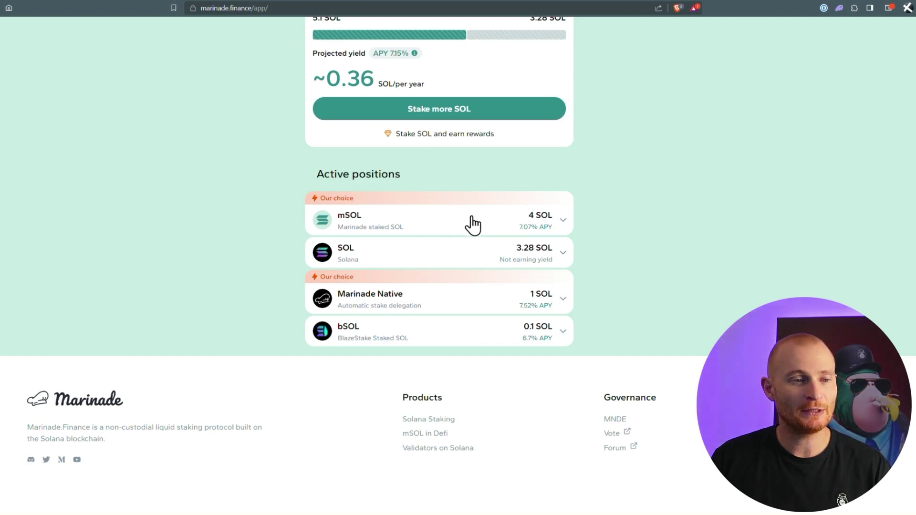
click(473, 225)
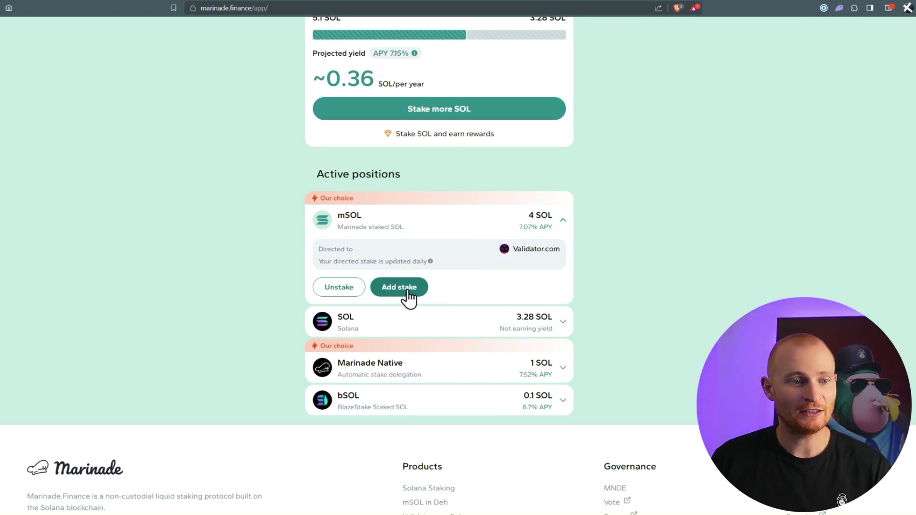
Start unstaking the full 3.999999996 mSOL balance, then bring up the Change position dialog
click(343, 292)
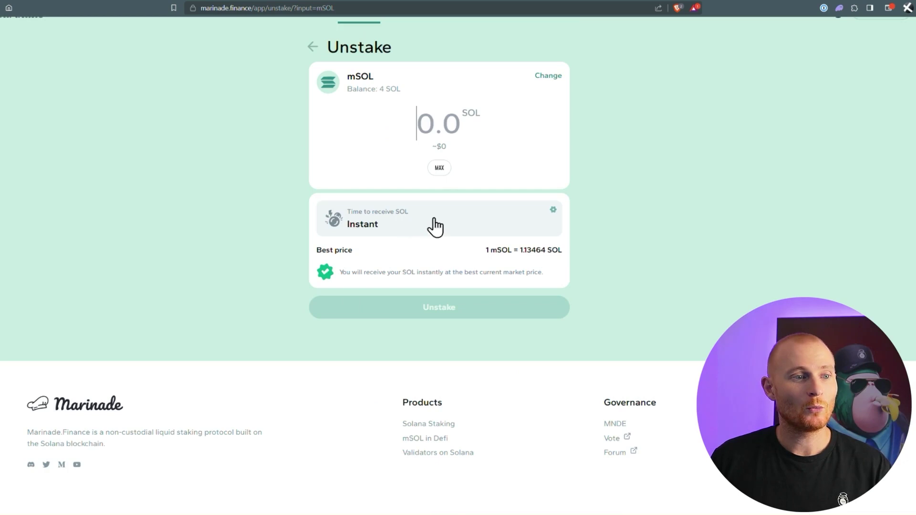
click(441, 170)
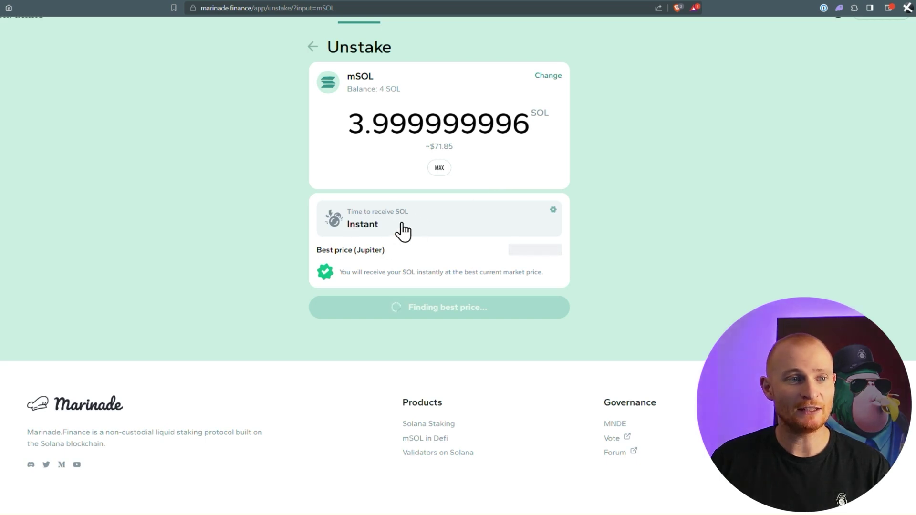
click(548, 76)
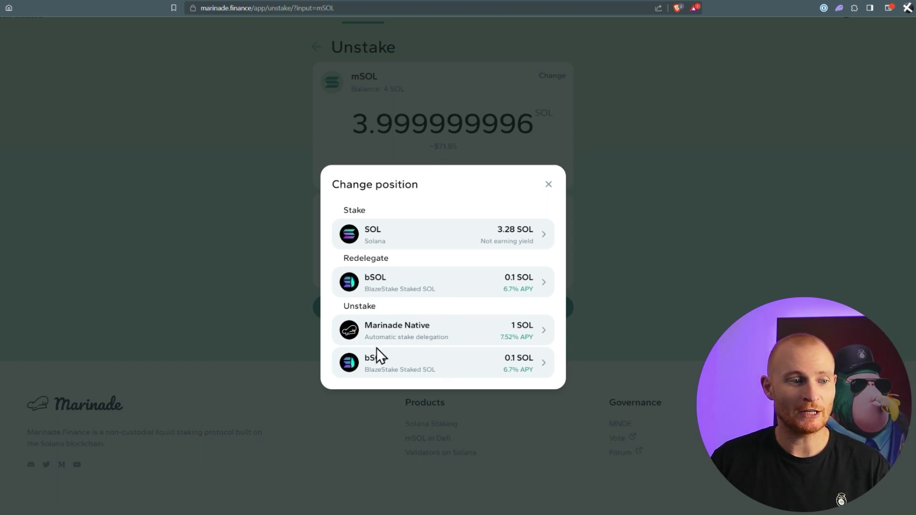
Unstake the 1 SOL Marinade Native position with the 'In 1 day' option and approve it
click(453, 334)
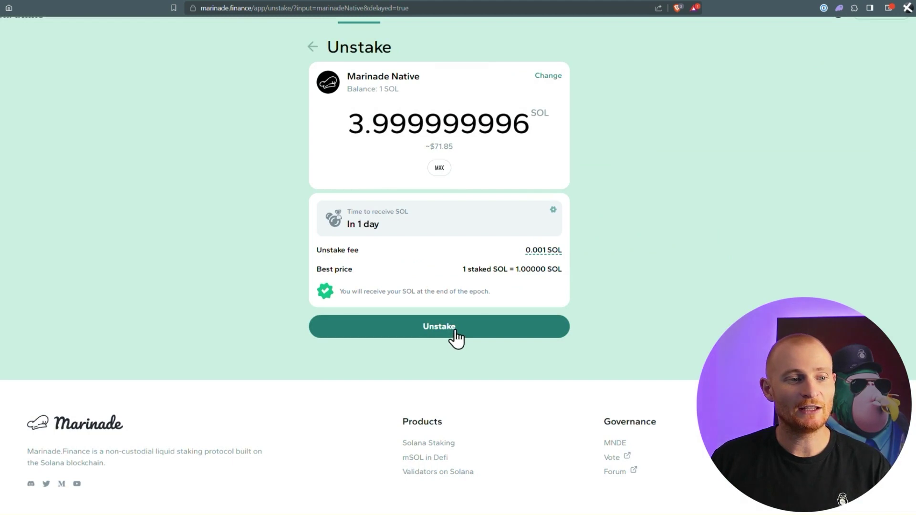
click(454, 333)
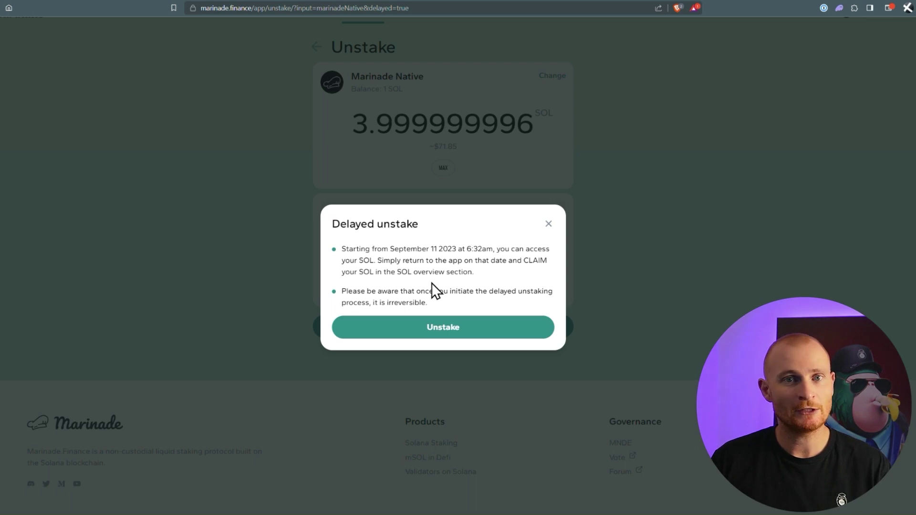
click(548, 223)
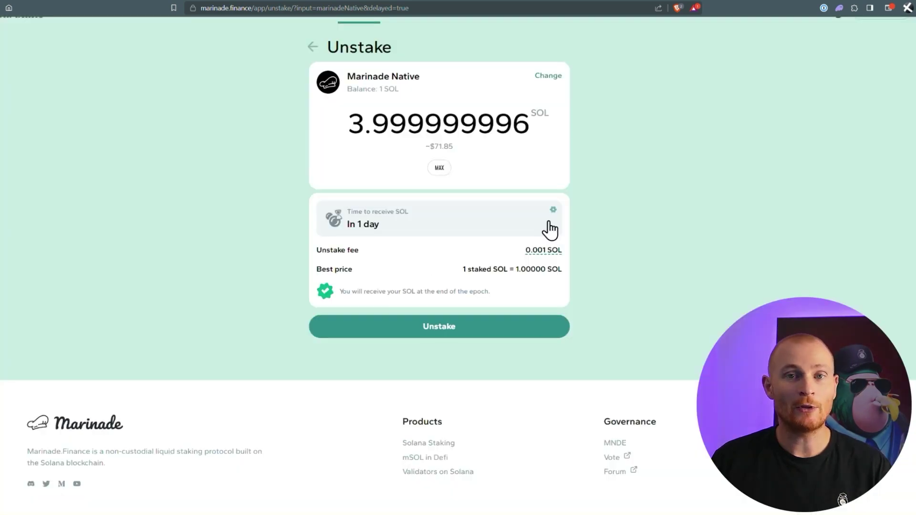
click(552, 210)
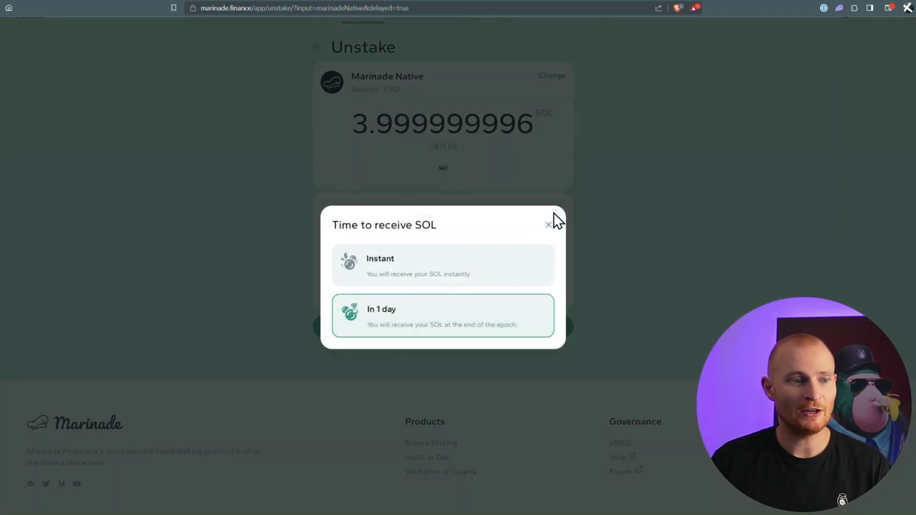
click(436, 272)
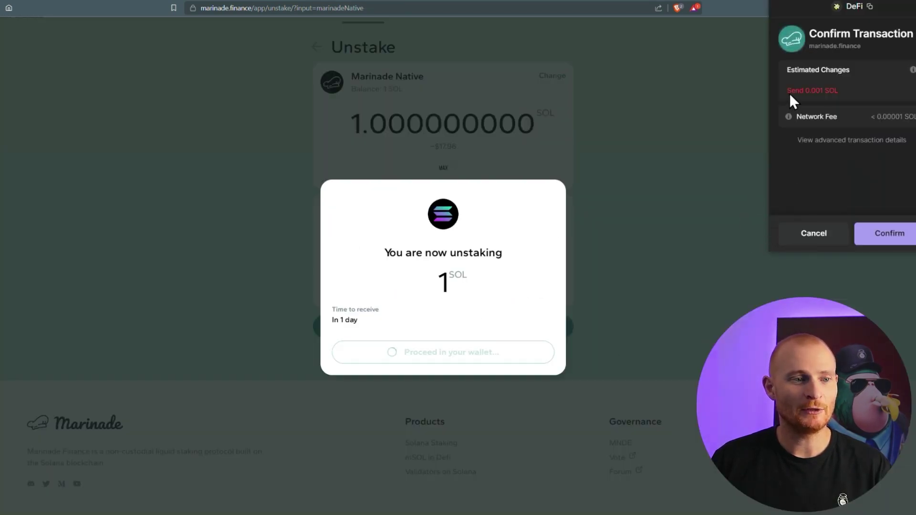
click(897, 233)
Check in Phantom that the 0.99772 SOL stake account is now inactive
click(838, 8)
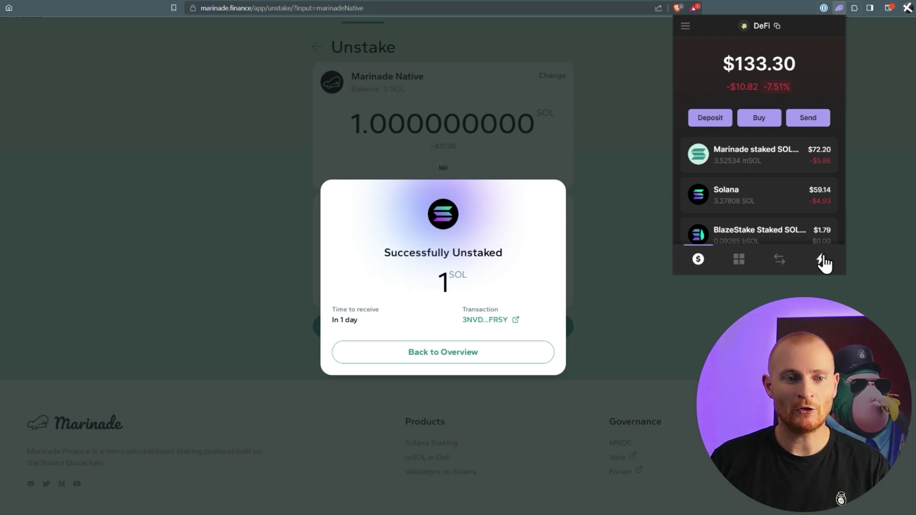
click(786, 201)
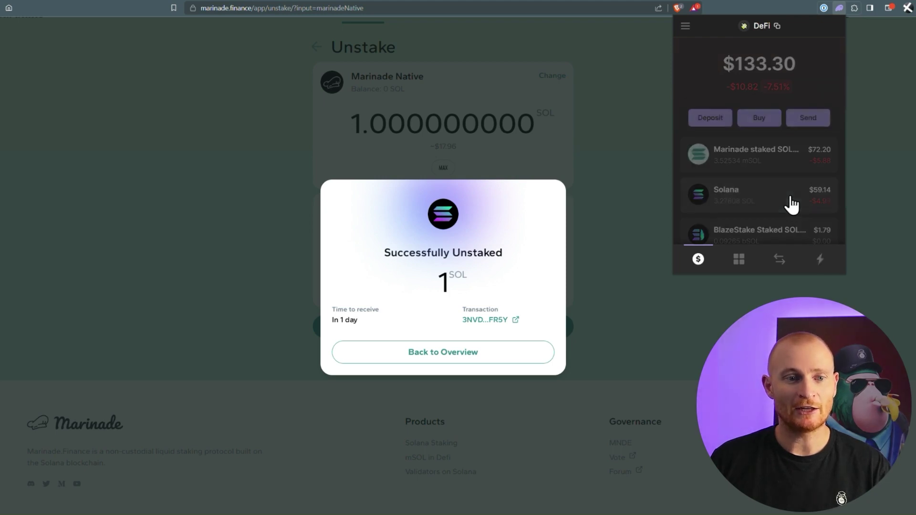
click(786, 178)
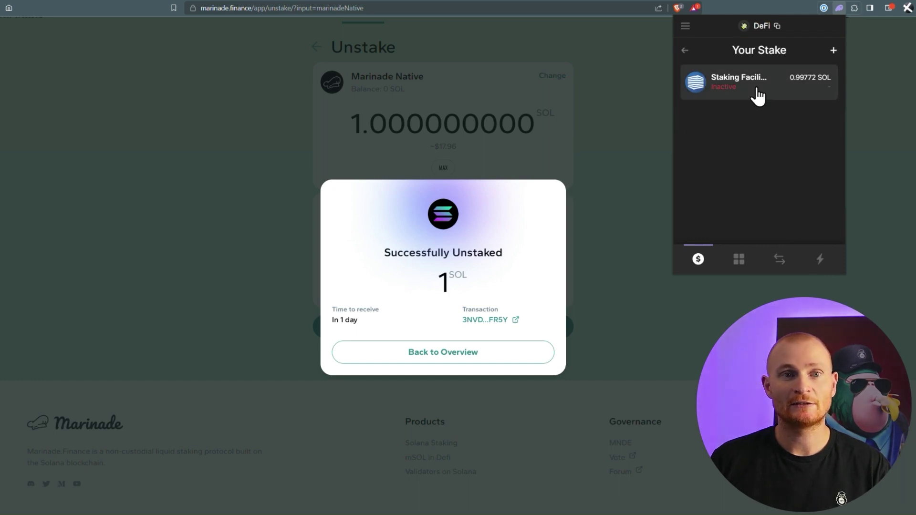
Claim the 1 SOL delayed unstake from the staking overview and approve it in Phantom
click(526, 358)
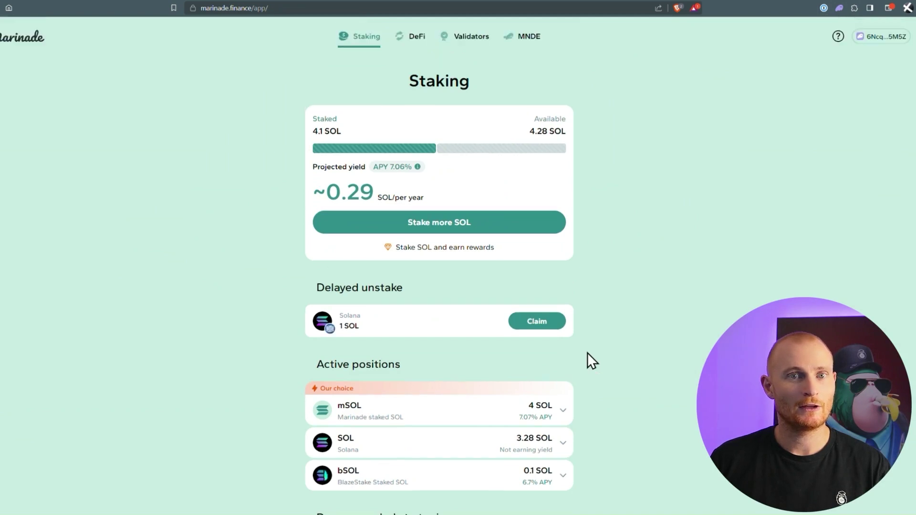
click(535, 326)
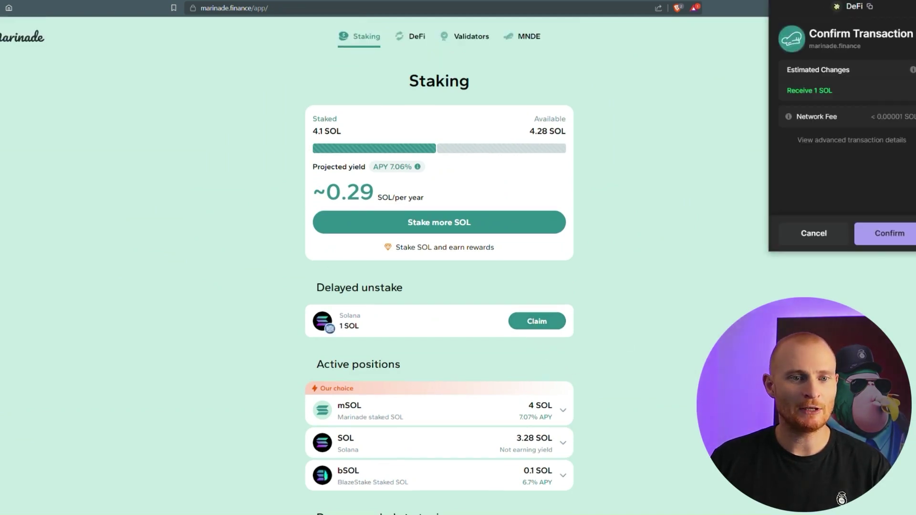
click(877, 234)
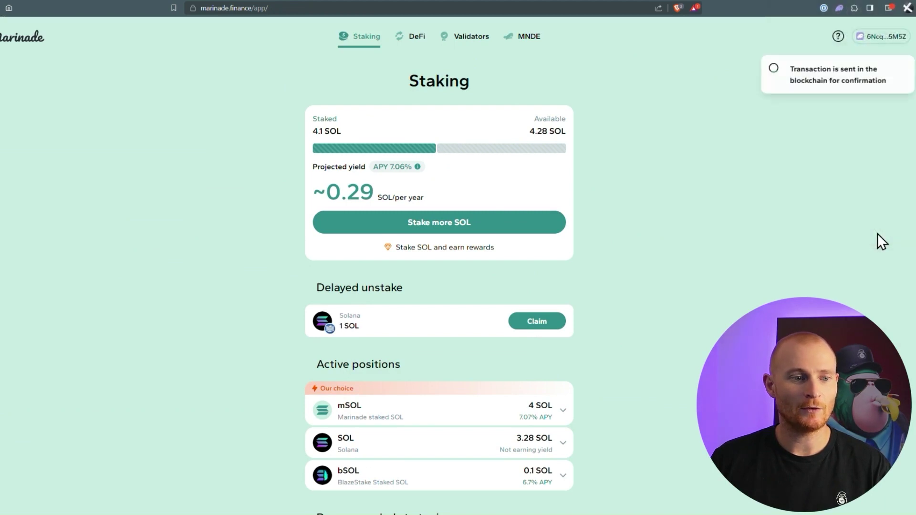
In Phantom, list the wallet's three stake accounts and view the DICS account's details
click(838, 8)
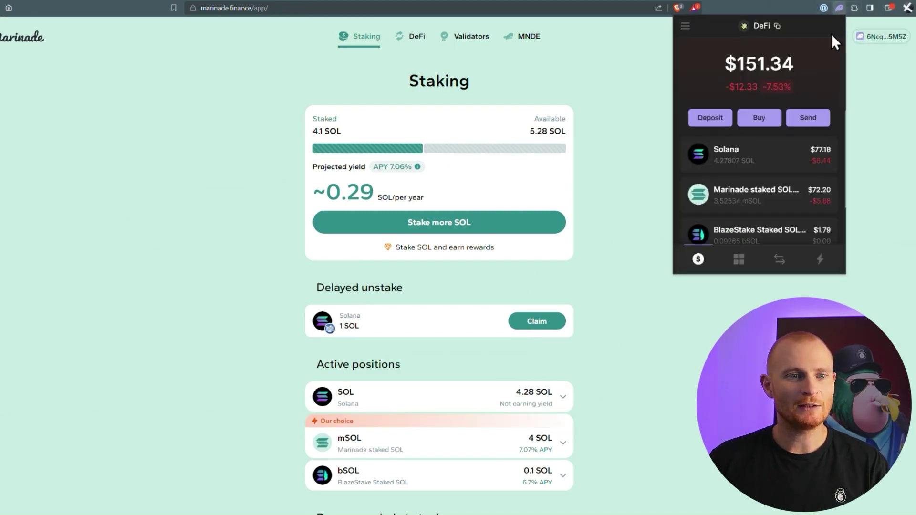
click(880, 155)
click(838, 8)
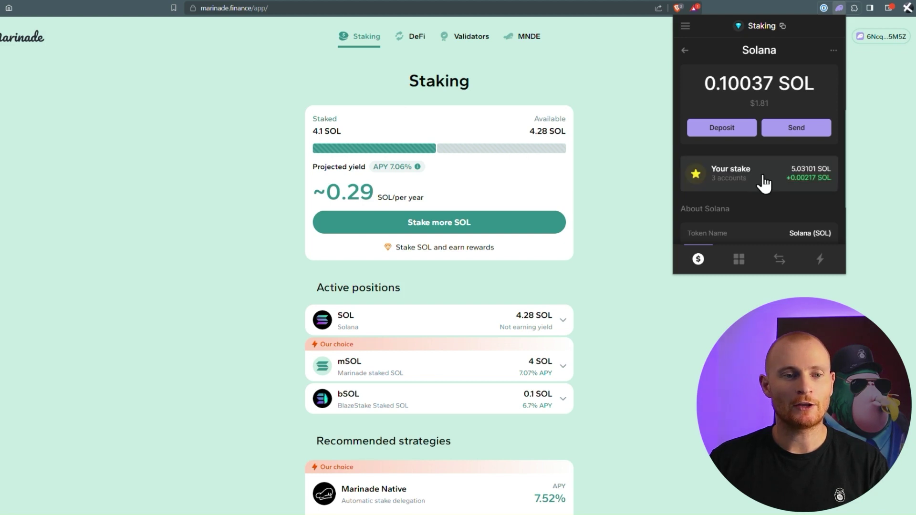
click(765, 180)
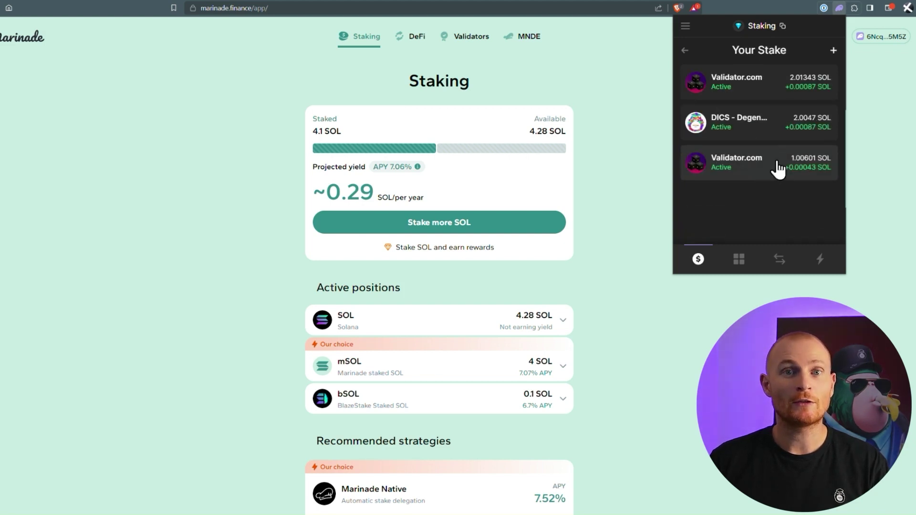
click(779, 128)
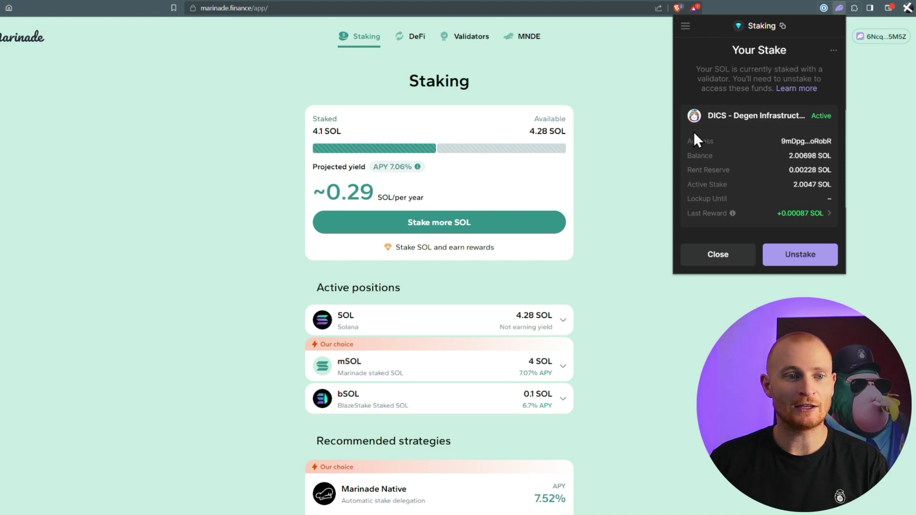
Disconnect the current wallet and connect the second Phantom wallet to Marinade
click(644, 139)
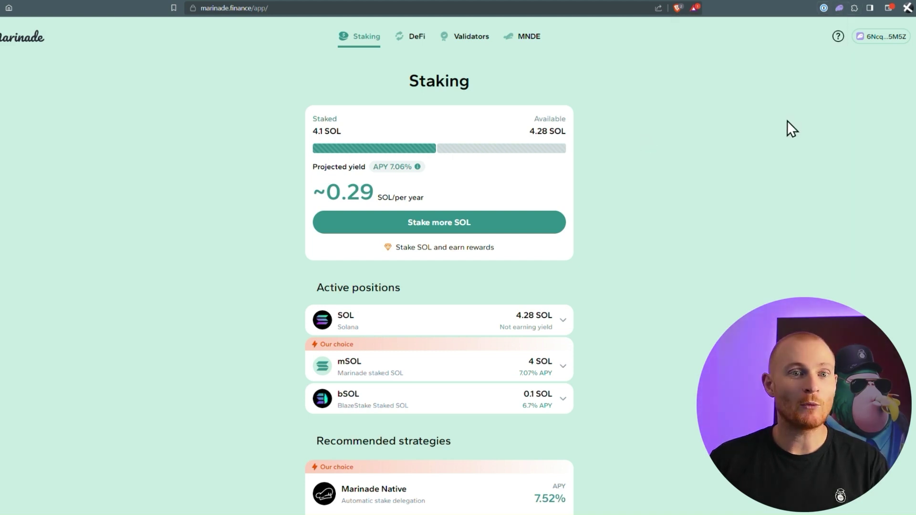
click(883, 37)
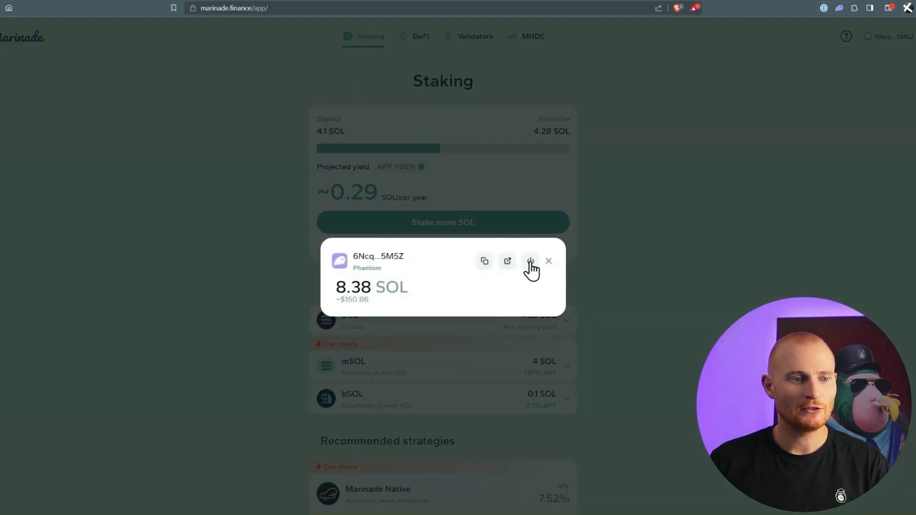
click(530, 261)
click(853, 38)
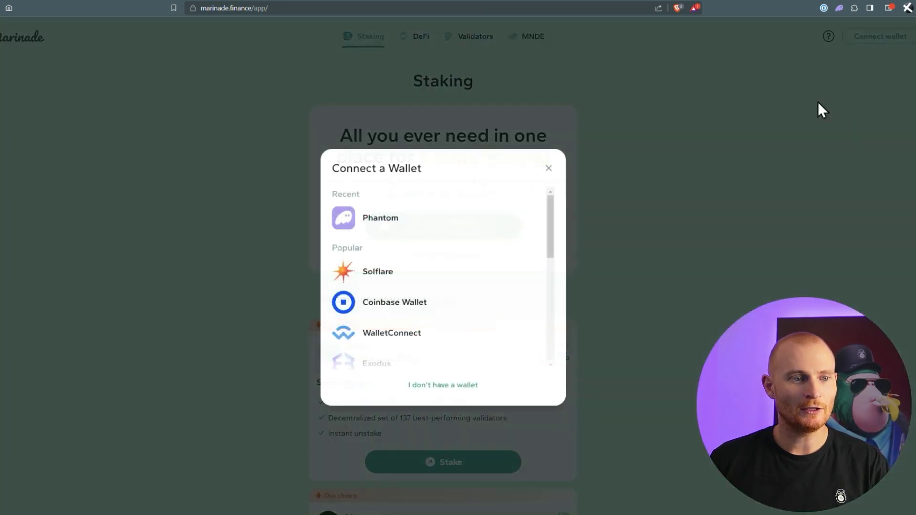
click(425, 223)
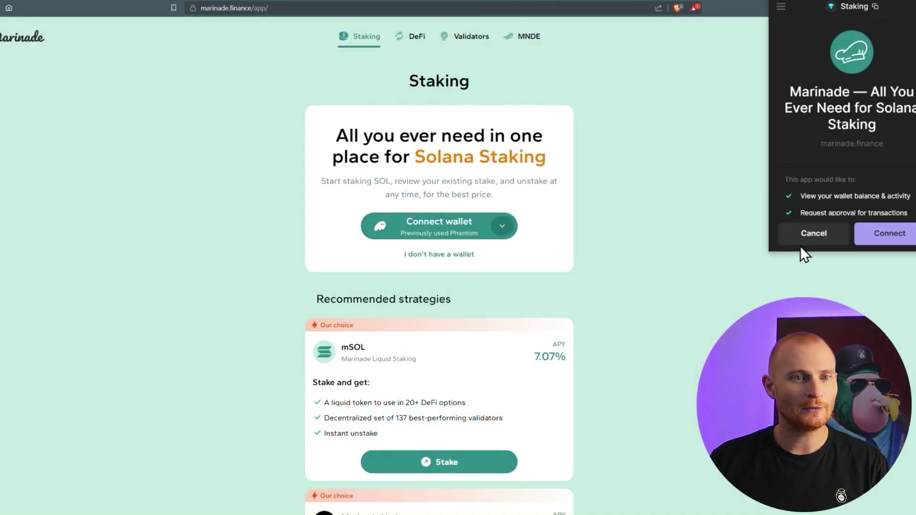
click(883, 236)
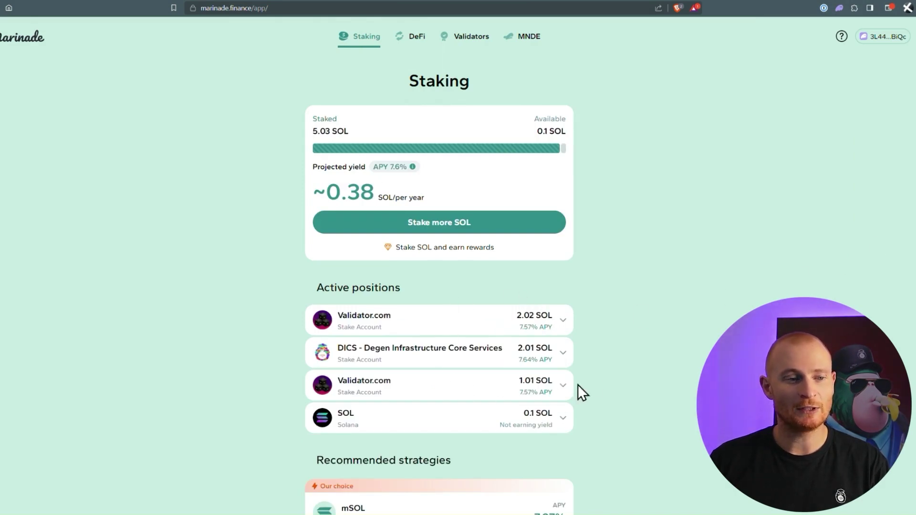
Redelegate the full 2 SOL DICS stake account with Manual delegation and confirm in Phantom
click(564, 355)
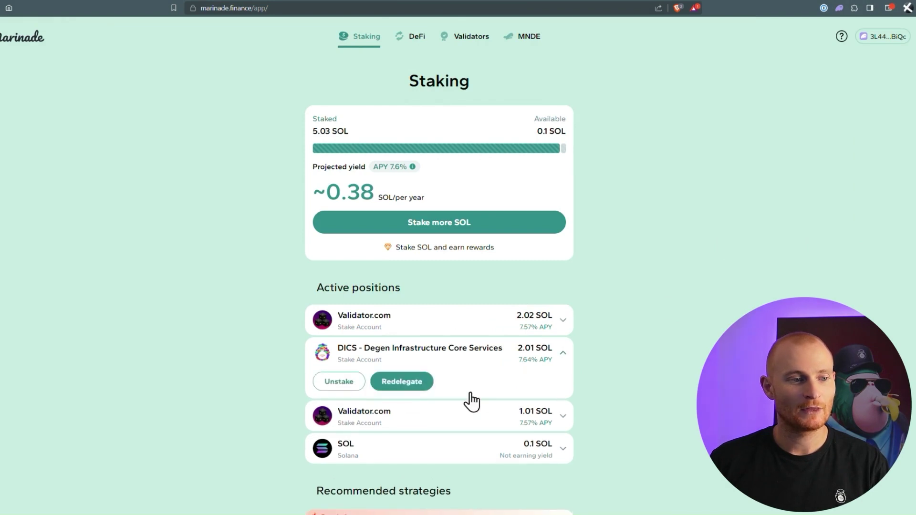
click(403, 385)
click(439, 193)
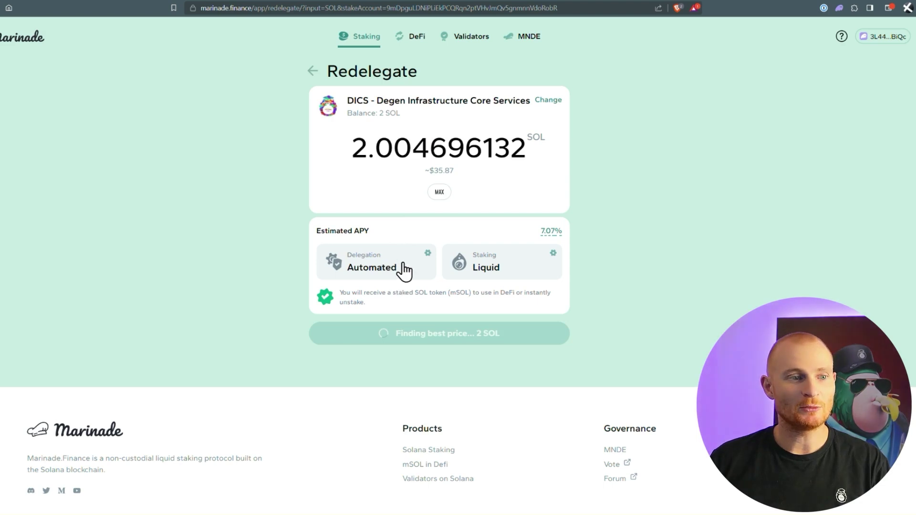
click(427, 253)
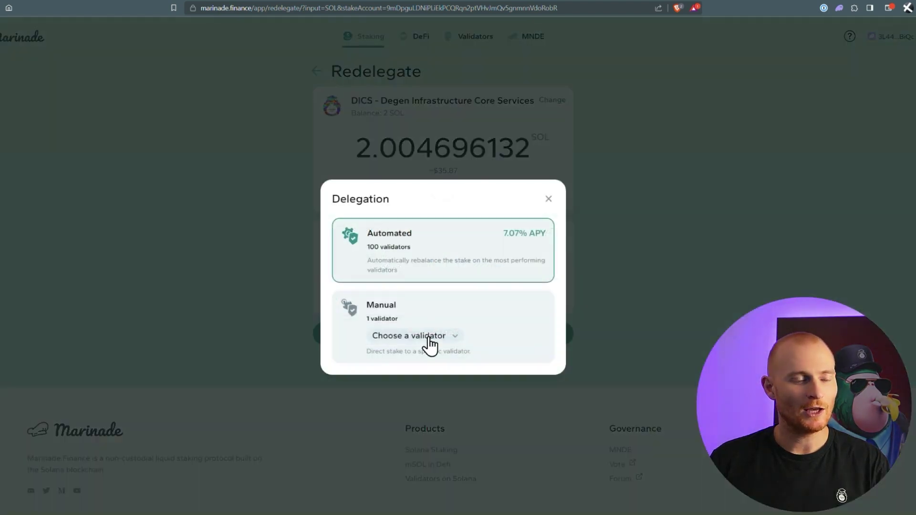
click(435, 325)
click(437, 341)
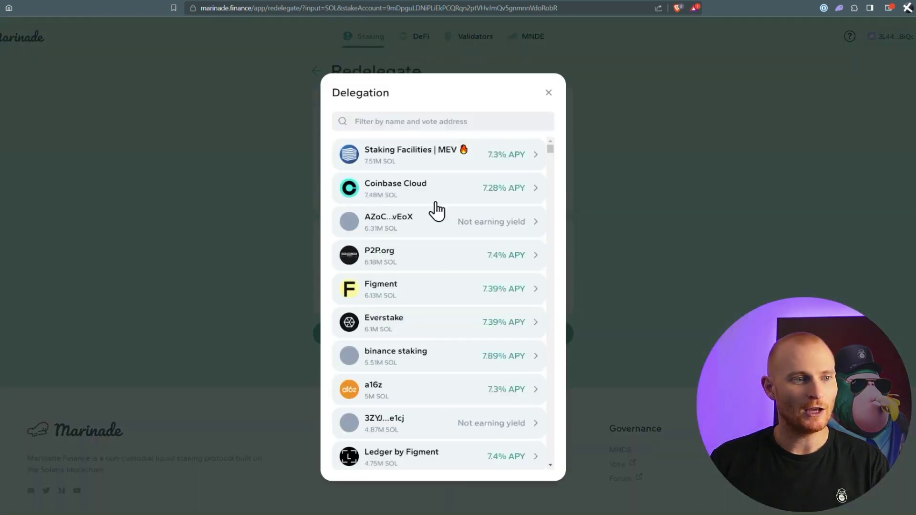
click(437, 120)
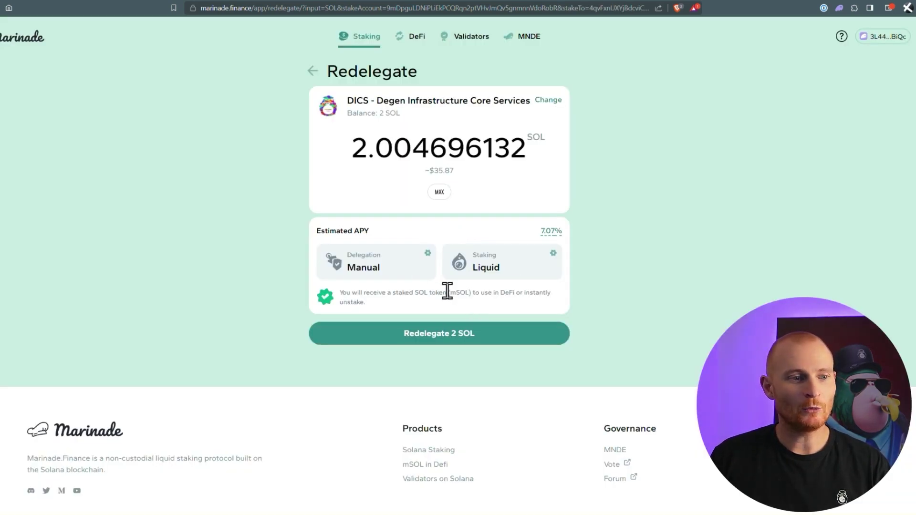
click(442, 336)
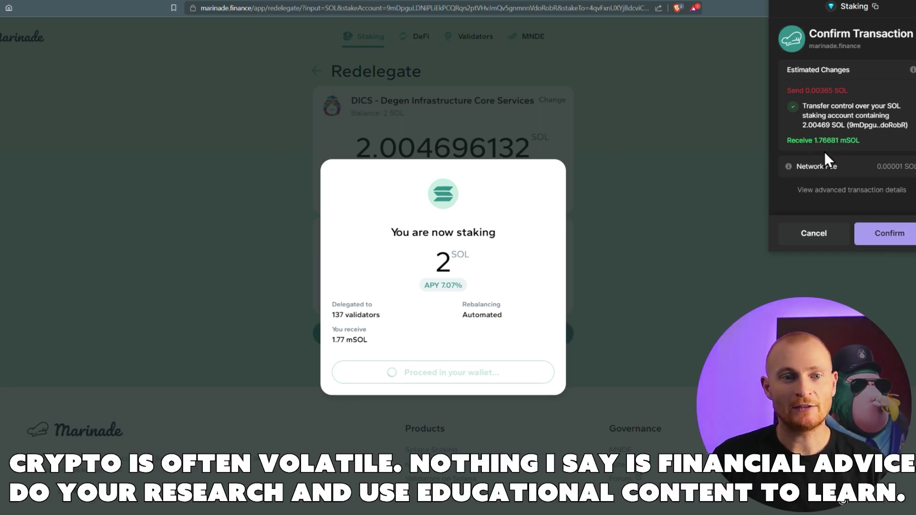
click(871, 232)
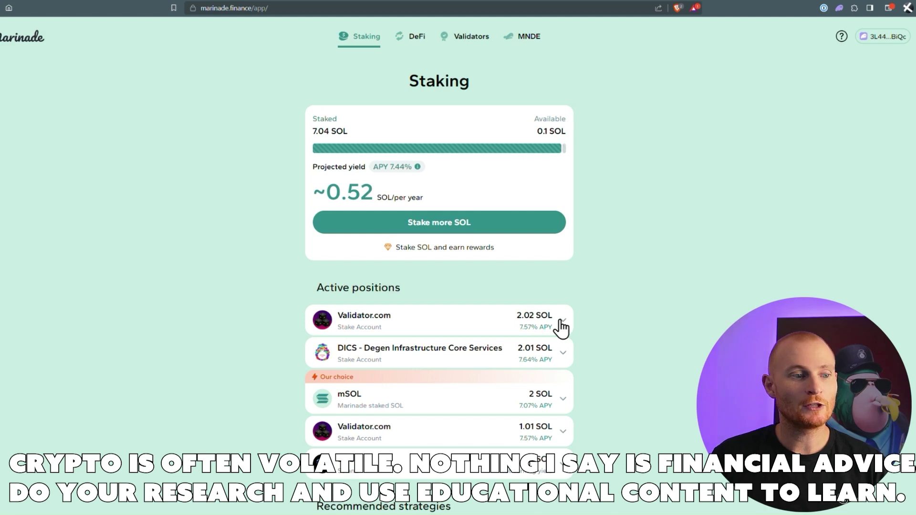
Redelegate the full 2.01 SOL Validator.com stake account manually to Validator.com, confirming in Phantom
click(560, 327)
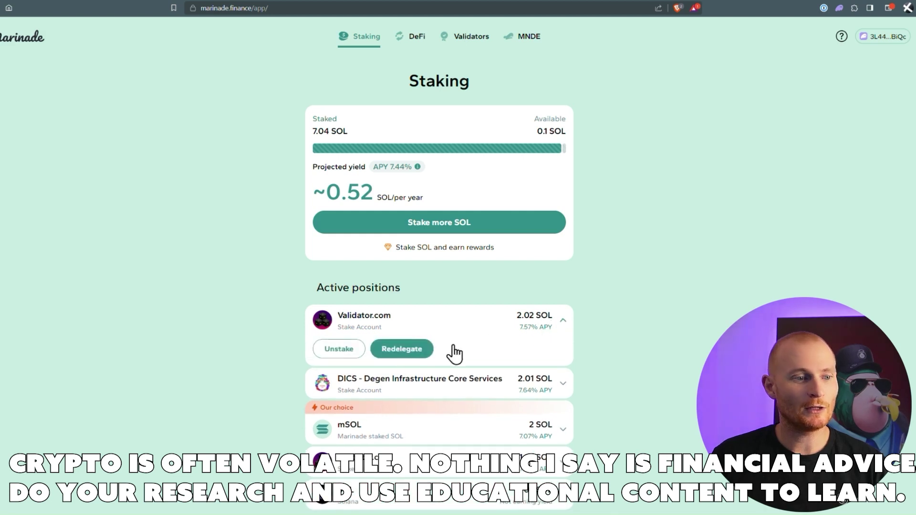
click(402, 351)
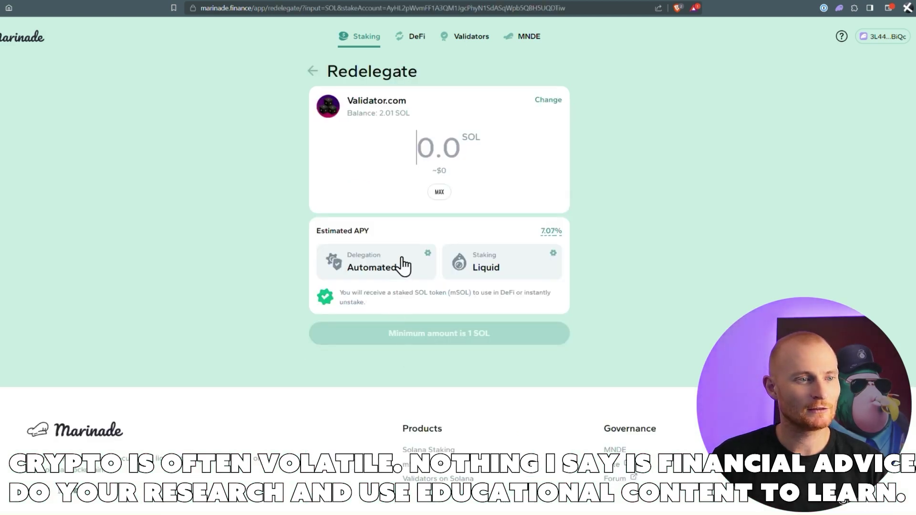
click(430, 260)
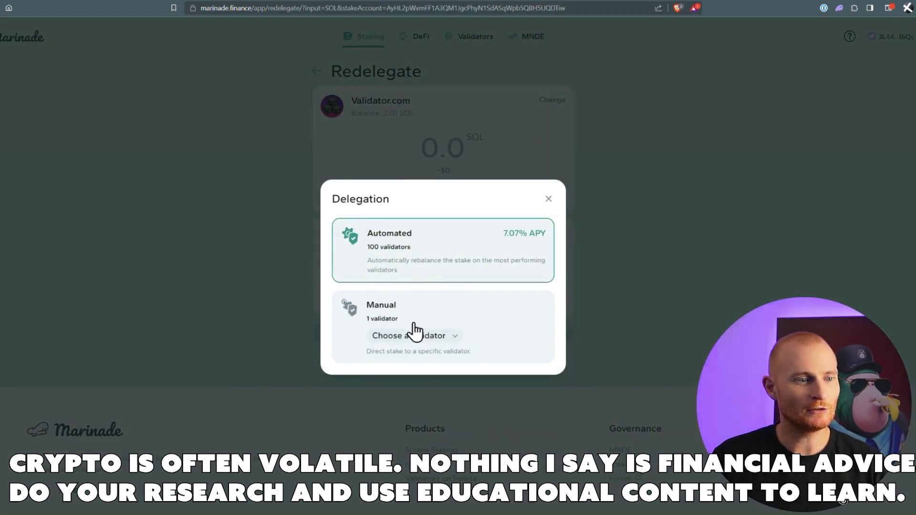
click(413, 335)
click(413, 123)
text(validator.com)
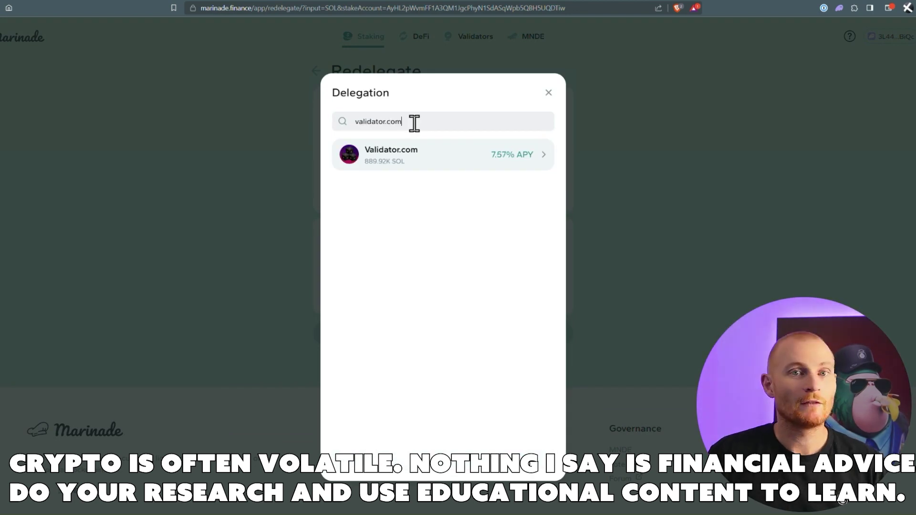
click(415, 150)
click(438, 192)
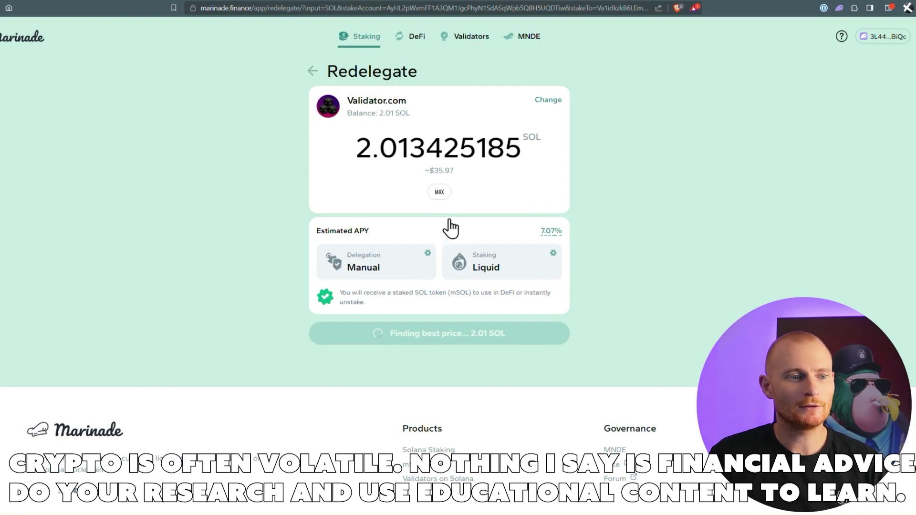
click(450, 334)
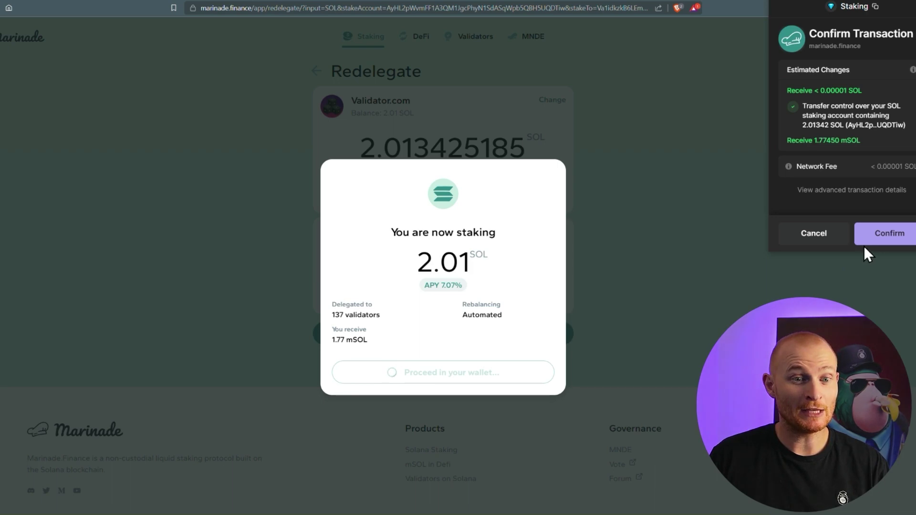
click(857, 233)
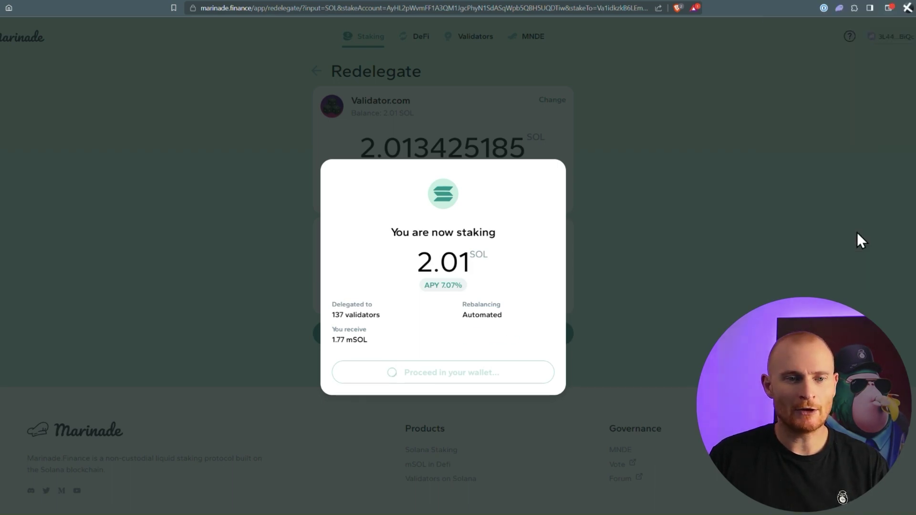